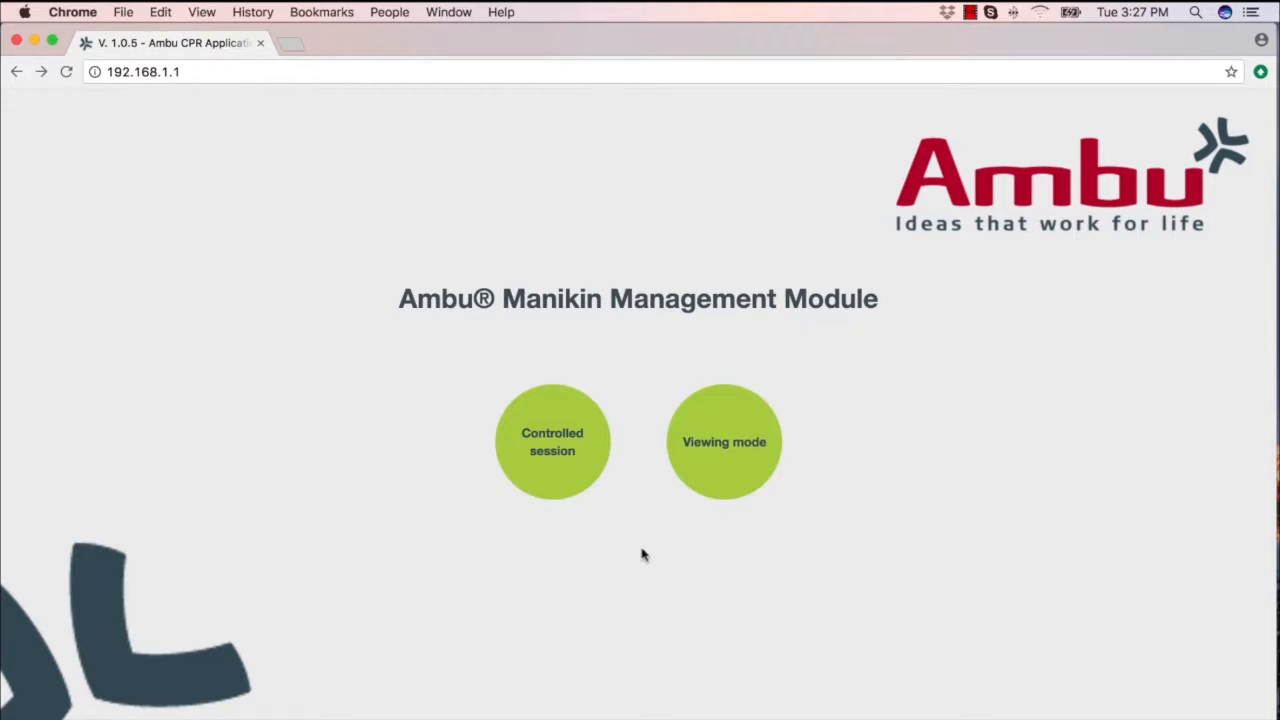
Start a controlled session and open the form for adding a new scenario to the database
left_click(556, 456)
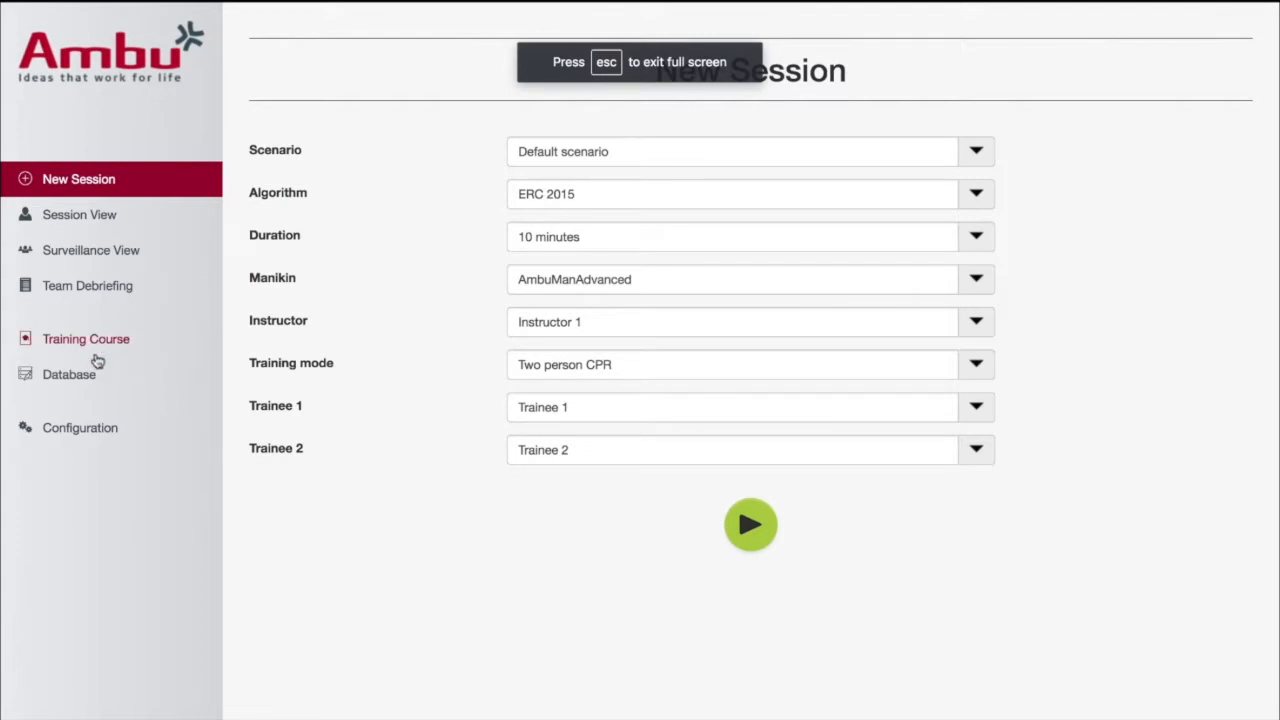
left_click(70, 378)
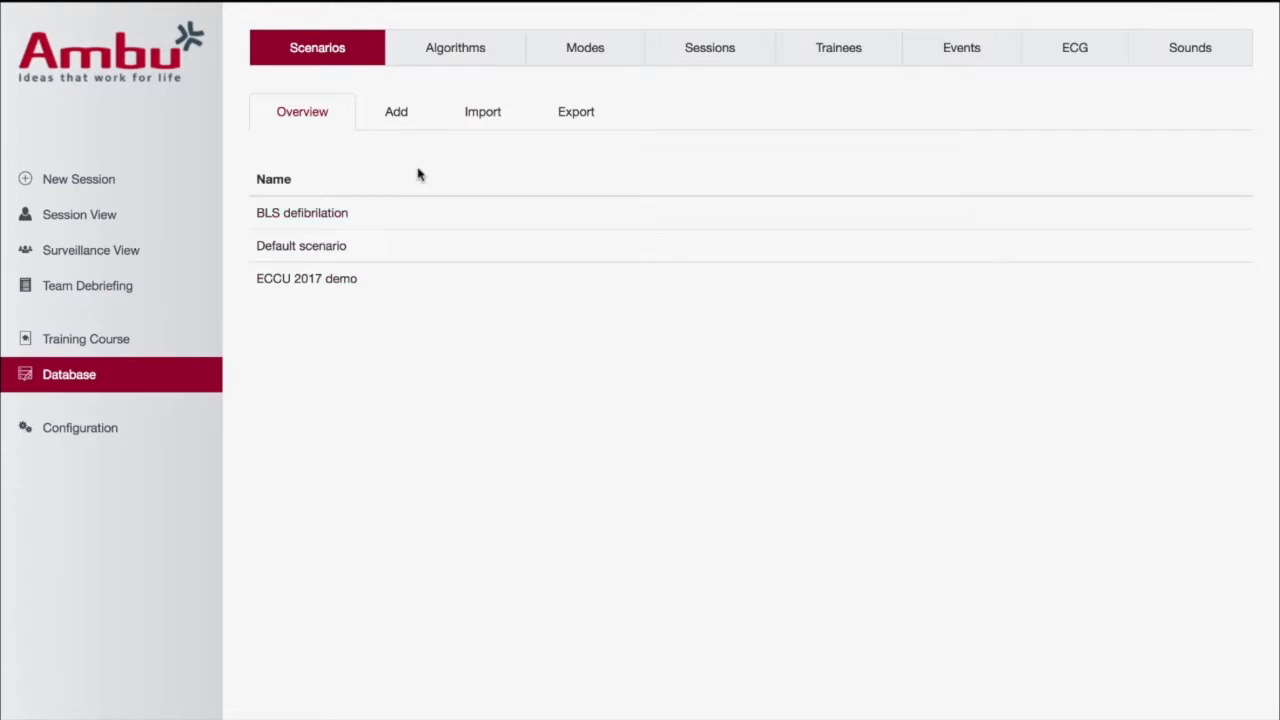
left_click(397, 118)
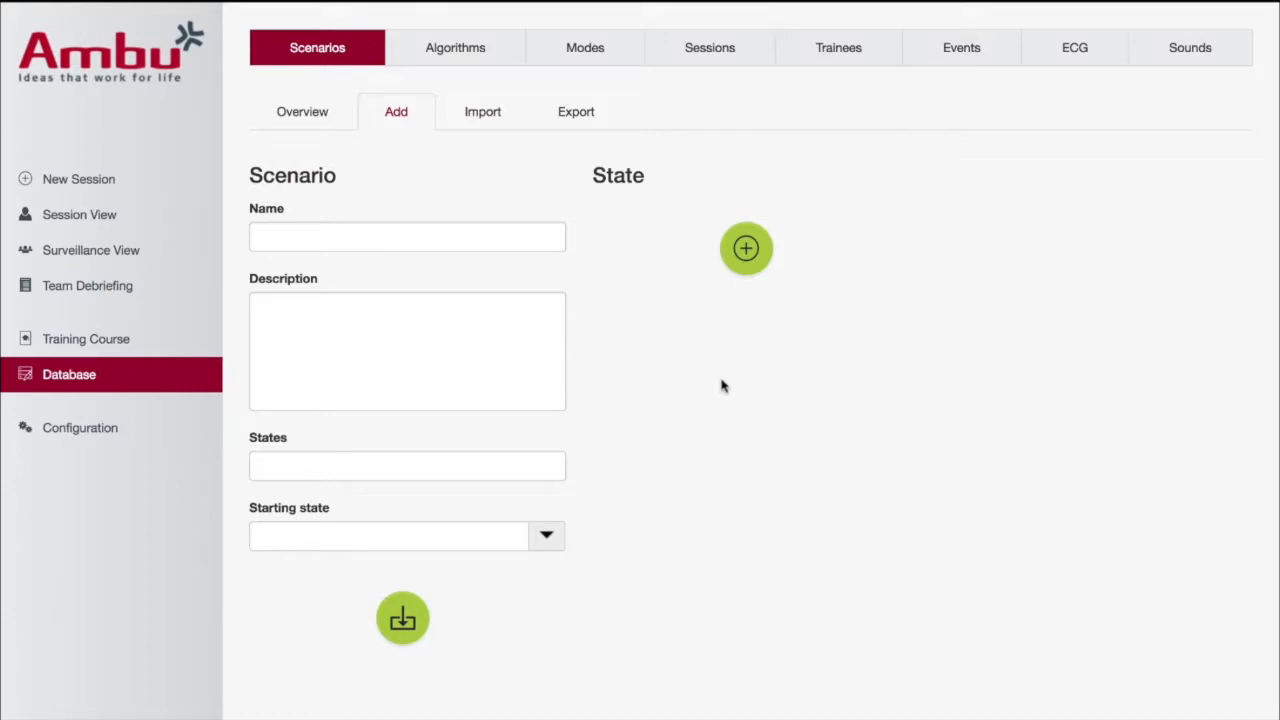
Name the scenario SVT and start its description with "Pt is in SVT, admin Adenocard 6mg"
left_click(397, 243)
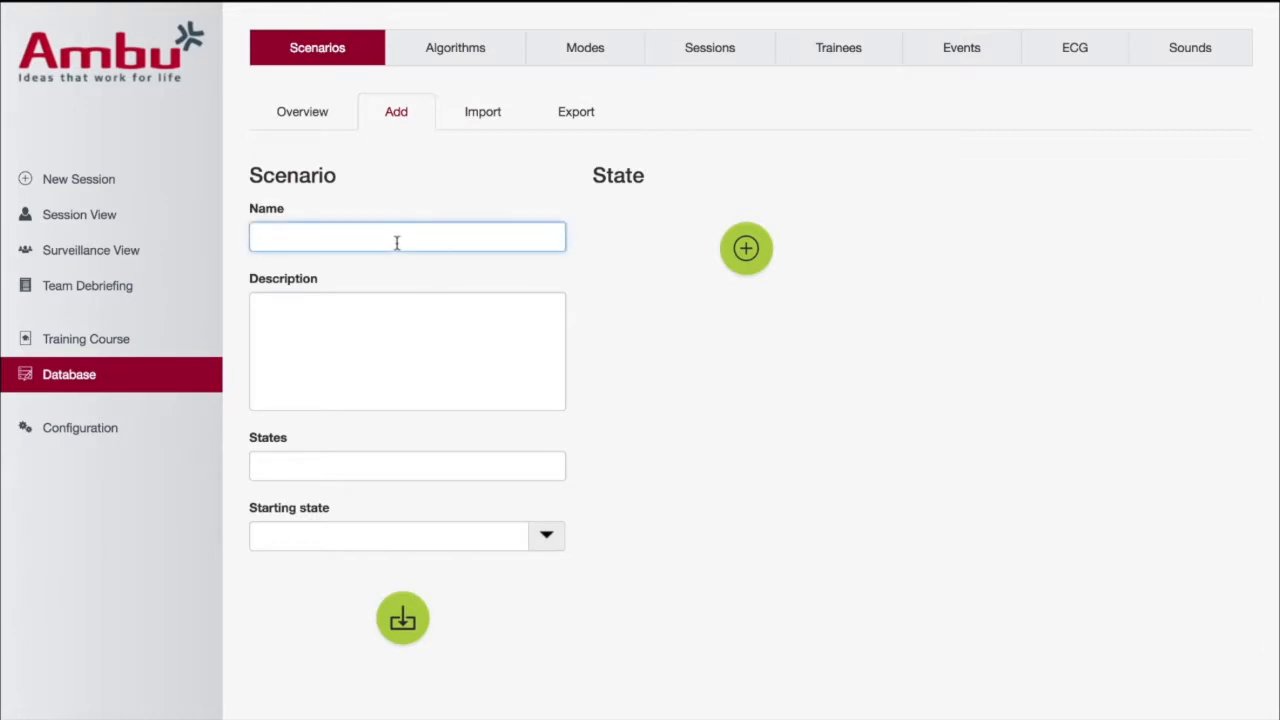
type("SVT")
left_click(306, 315)
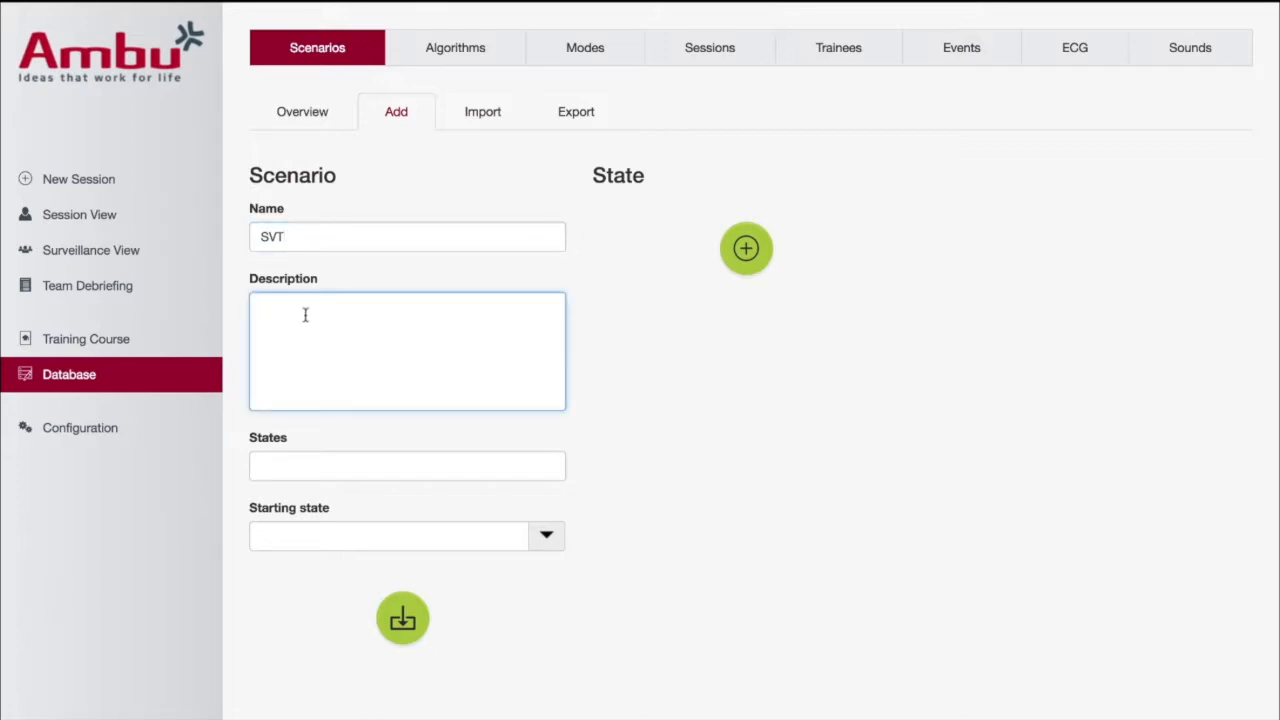
type("Pt is in SVT, admin Adenocard 6m")
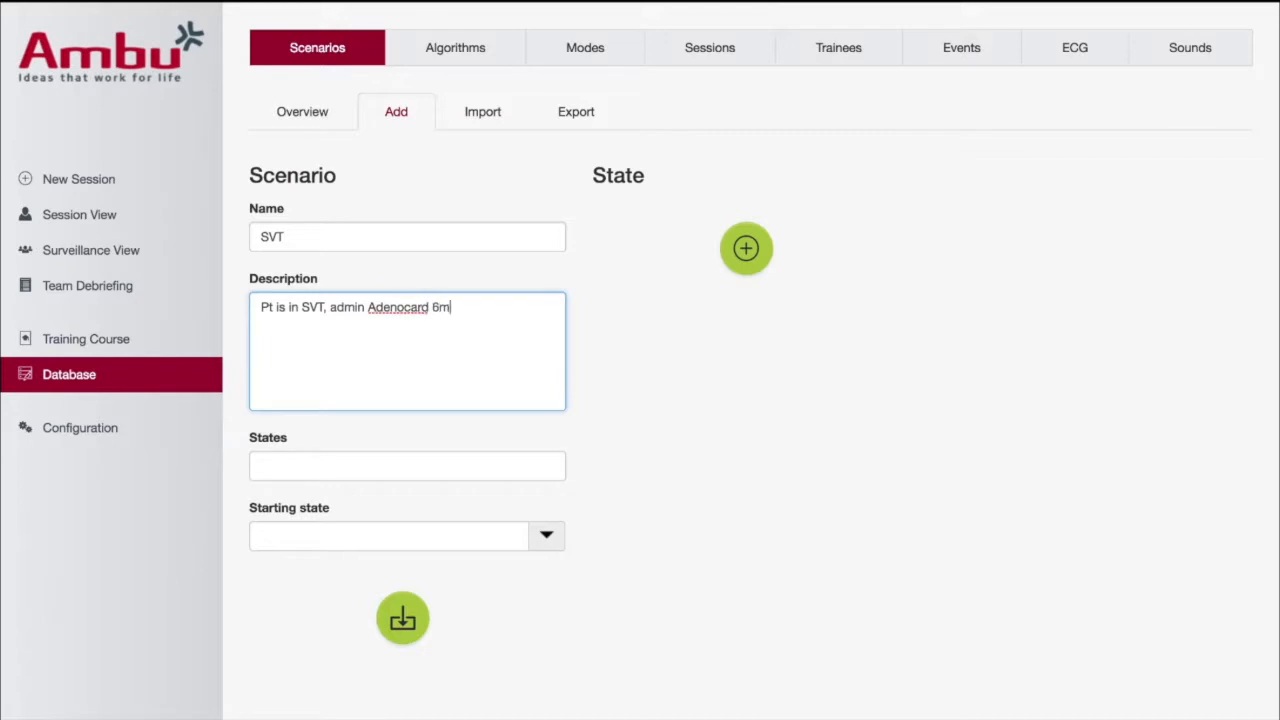
type("g,")
Complete the description with ", Stay in SVT, Admin Adenocard 12mg, Convert Sinus Rhythm."
type("Stay in SVT, Admin")
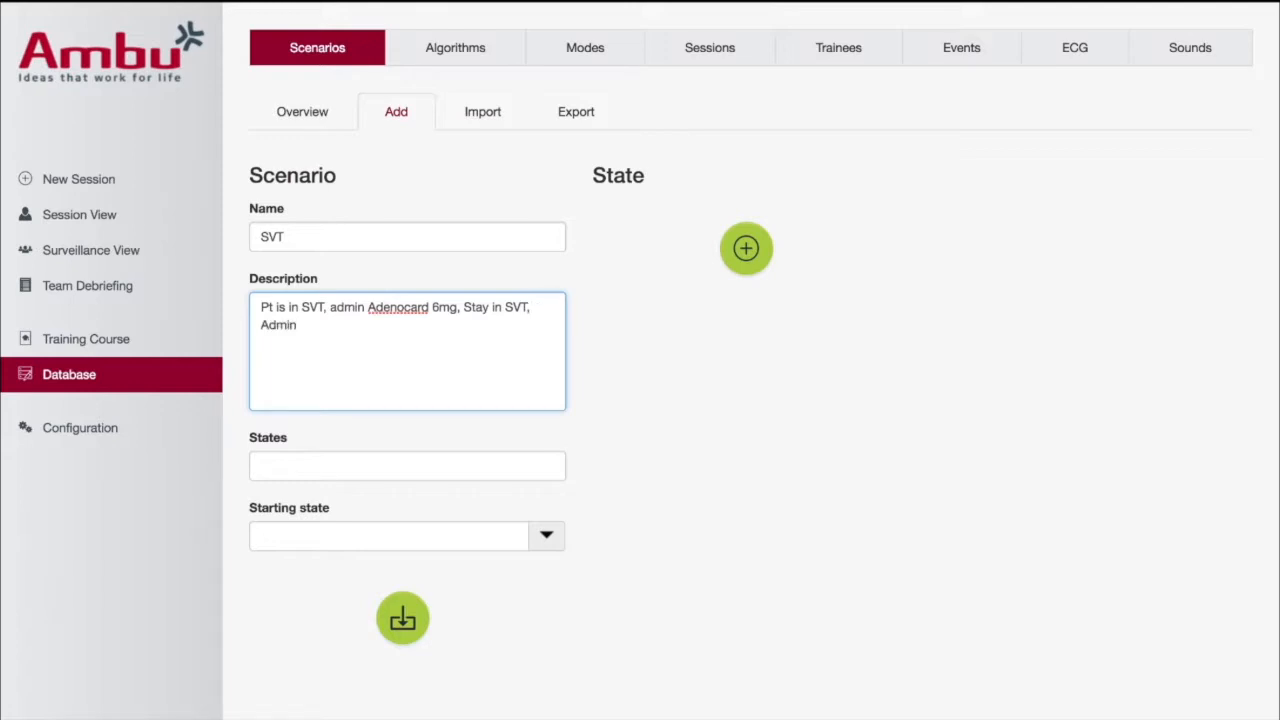
type(" Adenocard 12mg,")
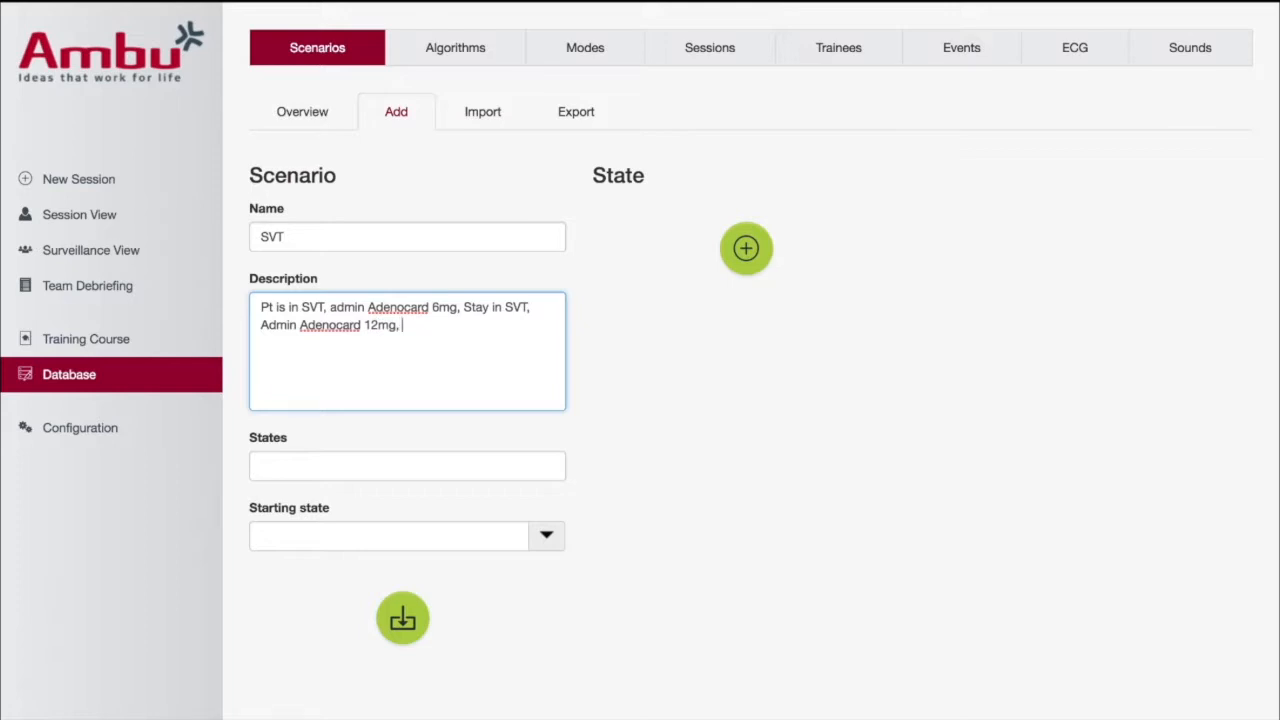
type(" Convert Sinus Rhythm.")
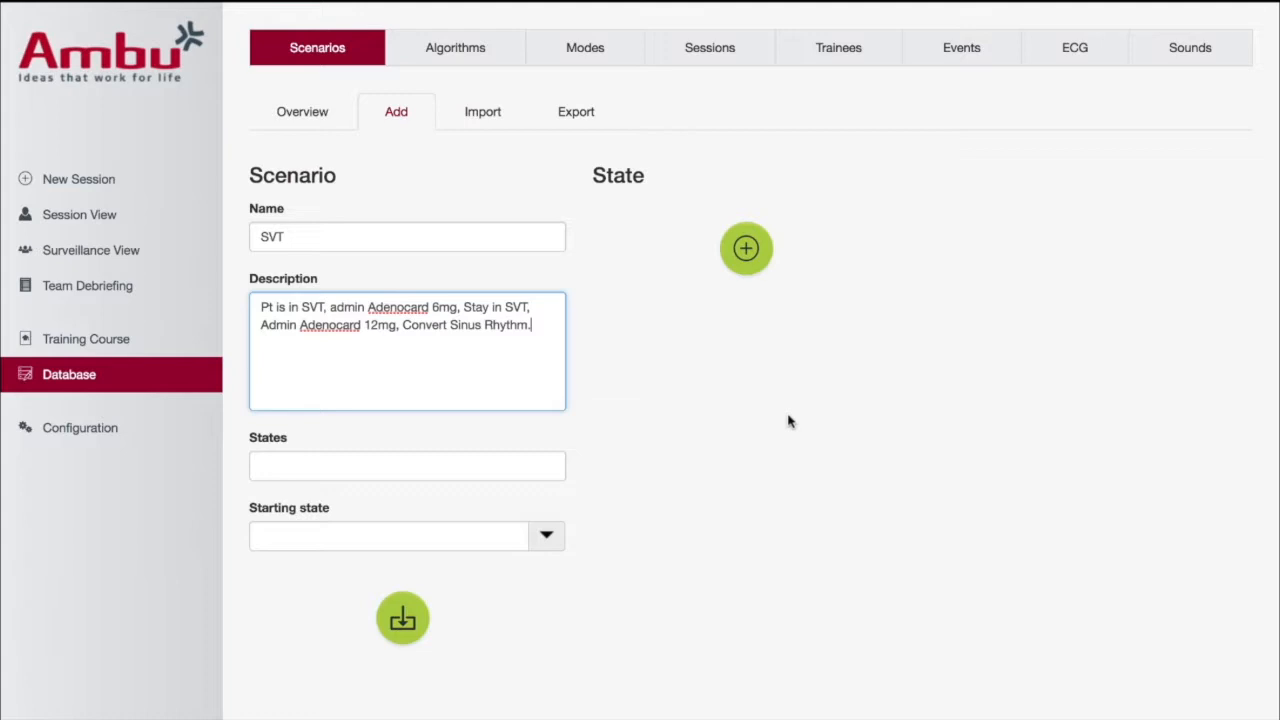
Add a first state named SVT and set its ECG signal to SVT
left_click(750, 250)
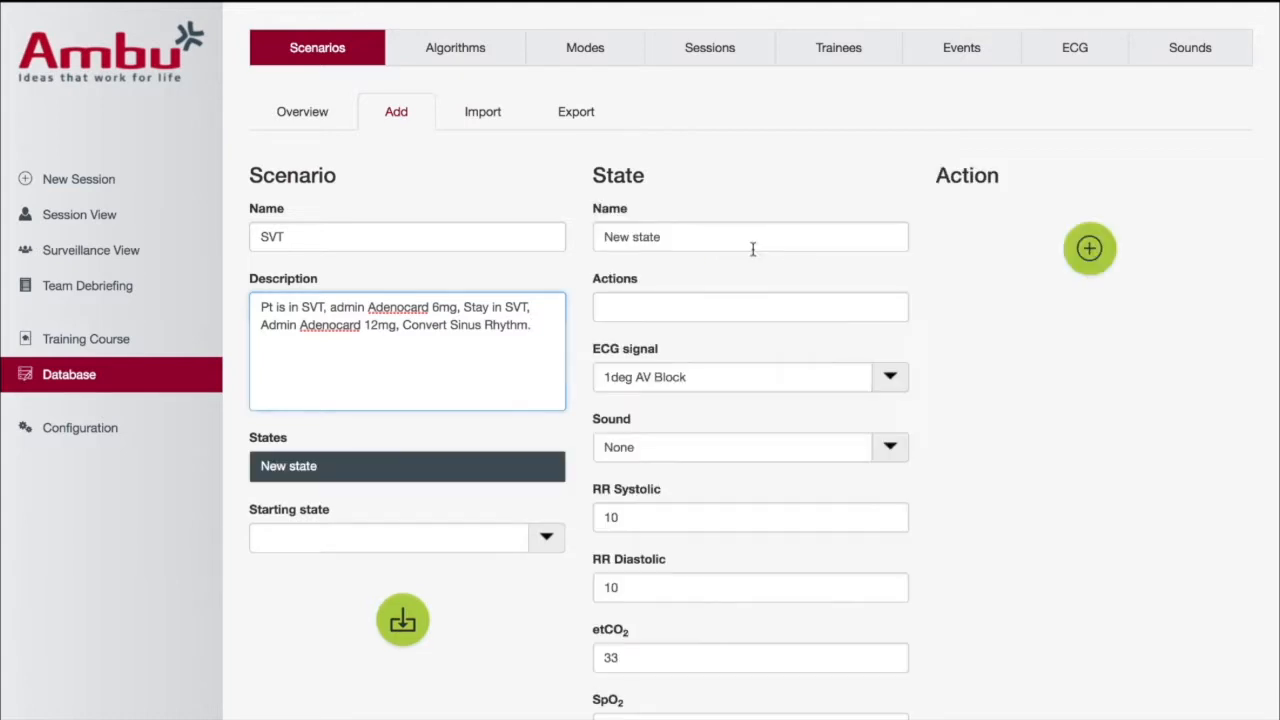
left_click(678, 241)
key("BackSpace")
key("BackSpace")
key("BackSpace")
key("BackSpace")
key("BackSpace")
key("BackSpace")
key("BackSpace")
key("BackSpace")
key("BackSpace")
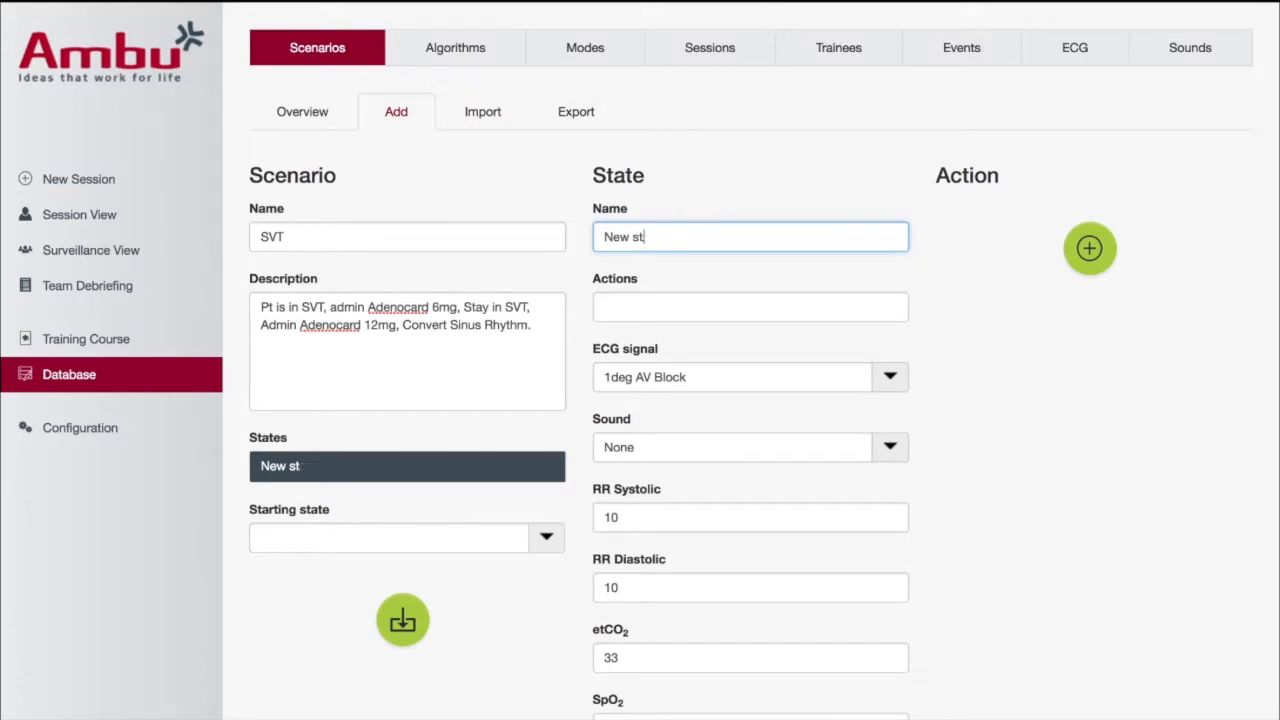
type("SVT")
left_click(889, 379)
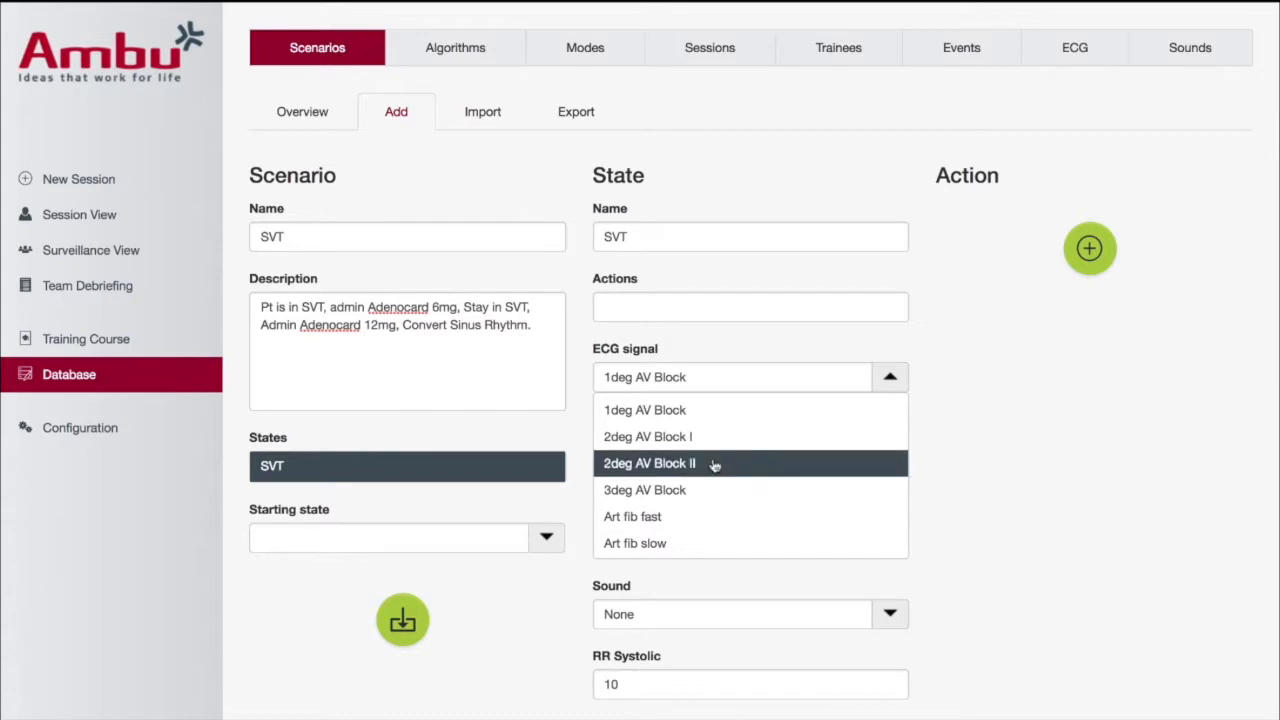
scroll(823, 516, "down", 3)
scroll(823, 516, "down", 5)
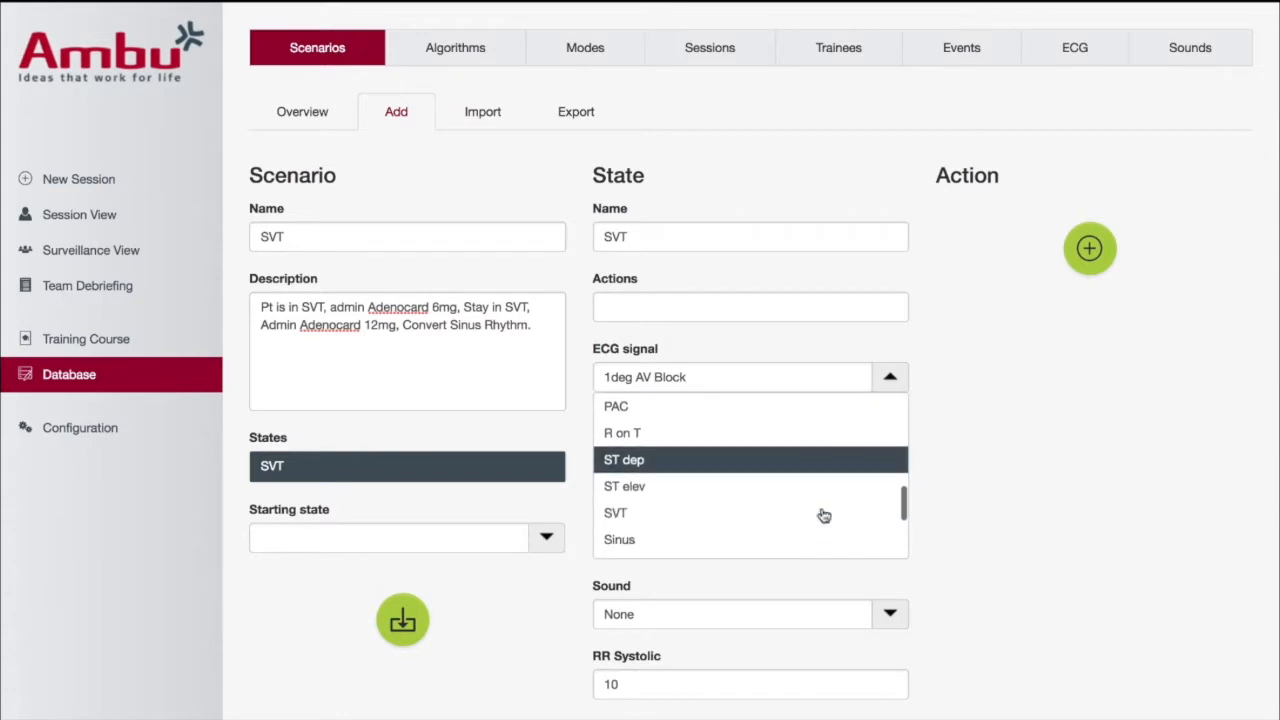
left_click(756, 510)
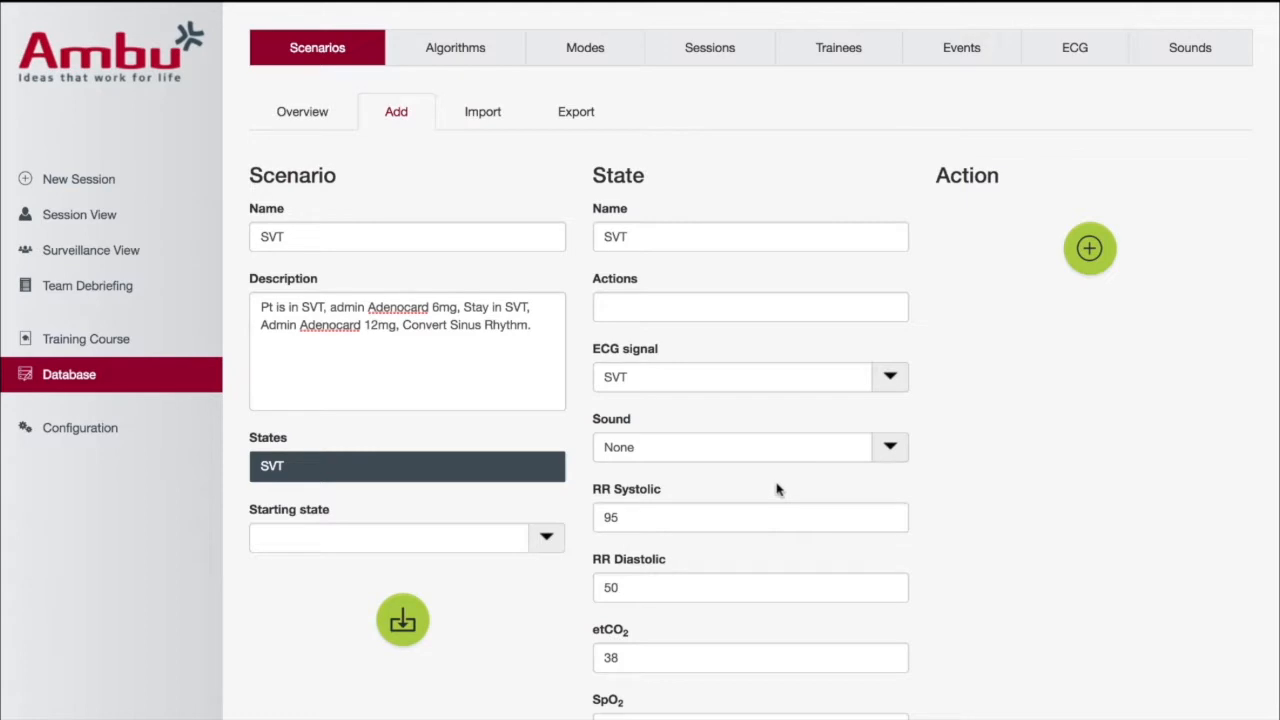
Add a second state named SVT and set its ECG signal to SVT
scroll(922, 498, "down", 2)
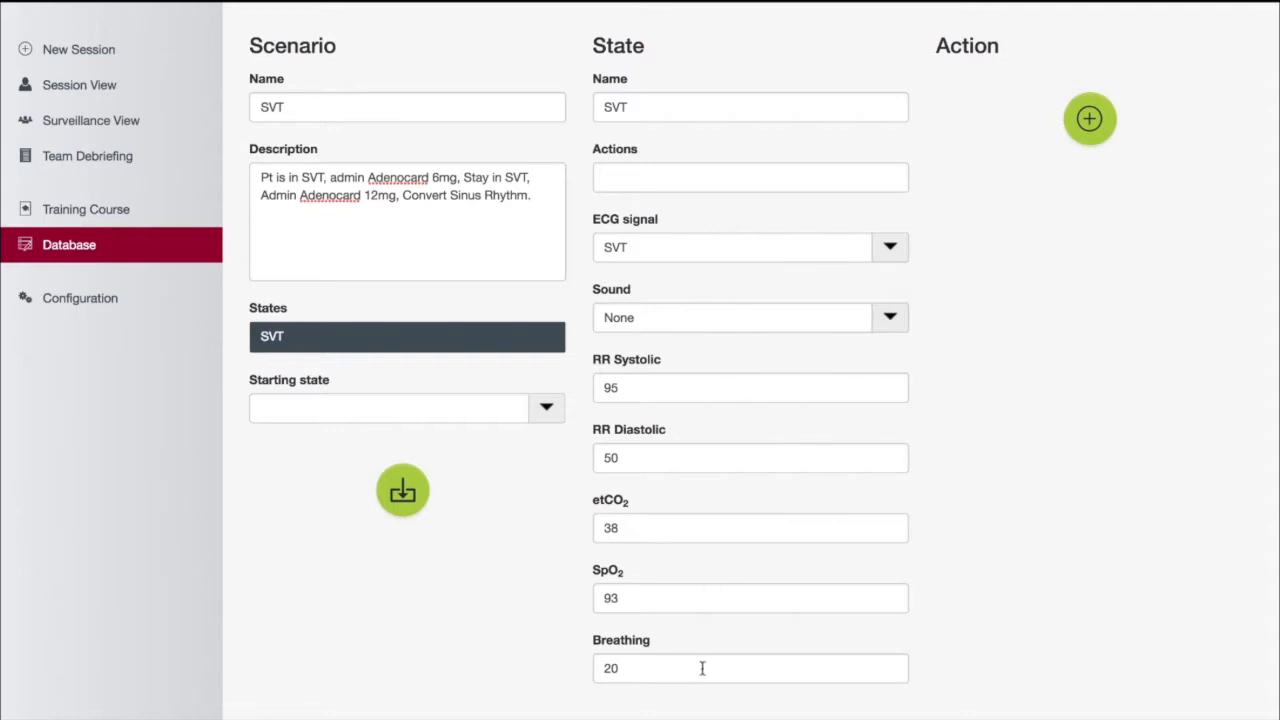
left_click(770, 718)
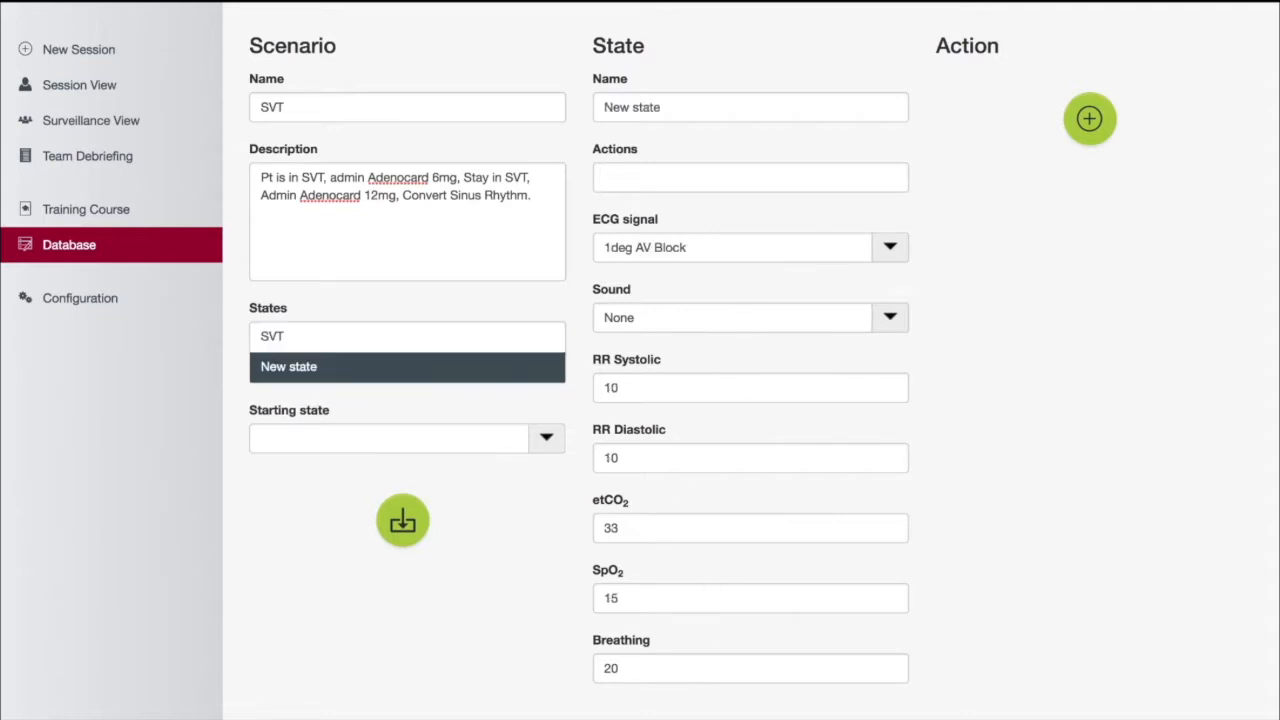
left_click(682, 110)
key("BackSpace")
key("BackSpace")
key("BackSpace")
key("BackSpace")
key("BackSpace")
key("BackSpace")
key("BackSpace")
key("BackSpace")
key("BackSpace")
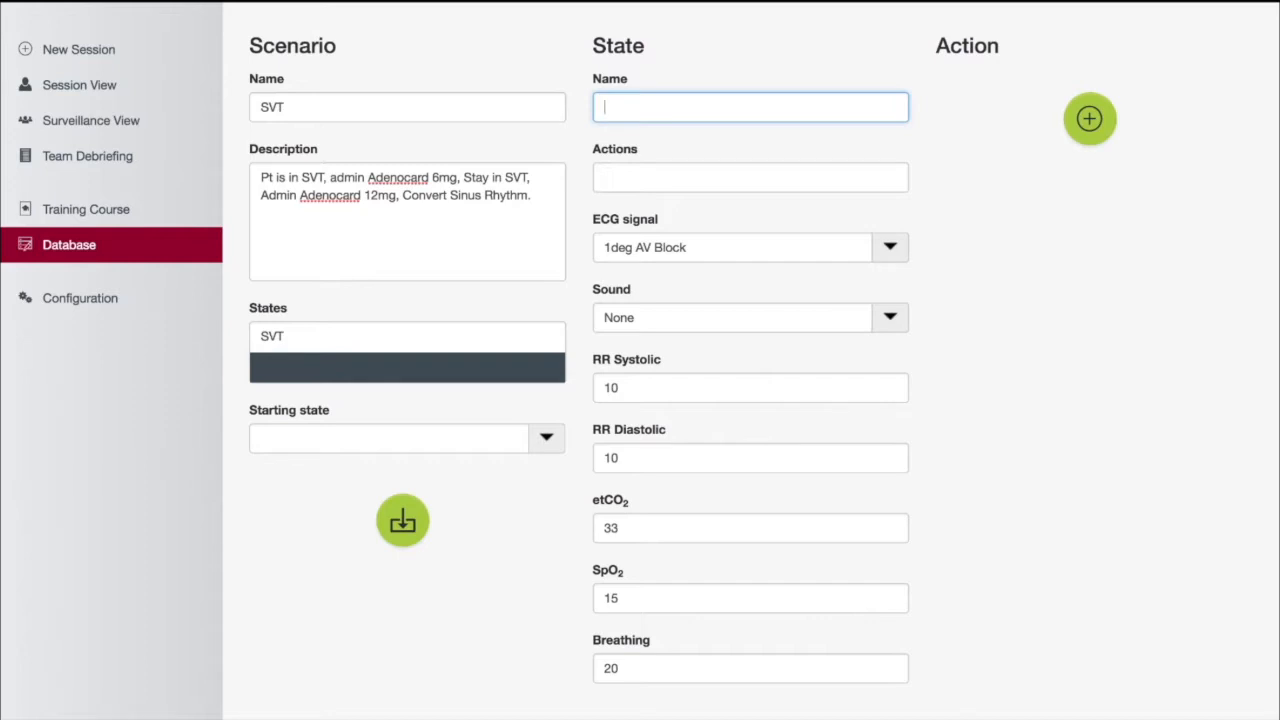
type("SVT")
left_click(891, 249)
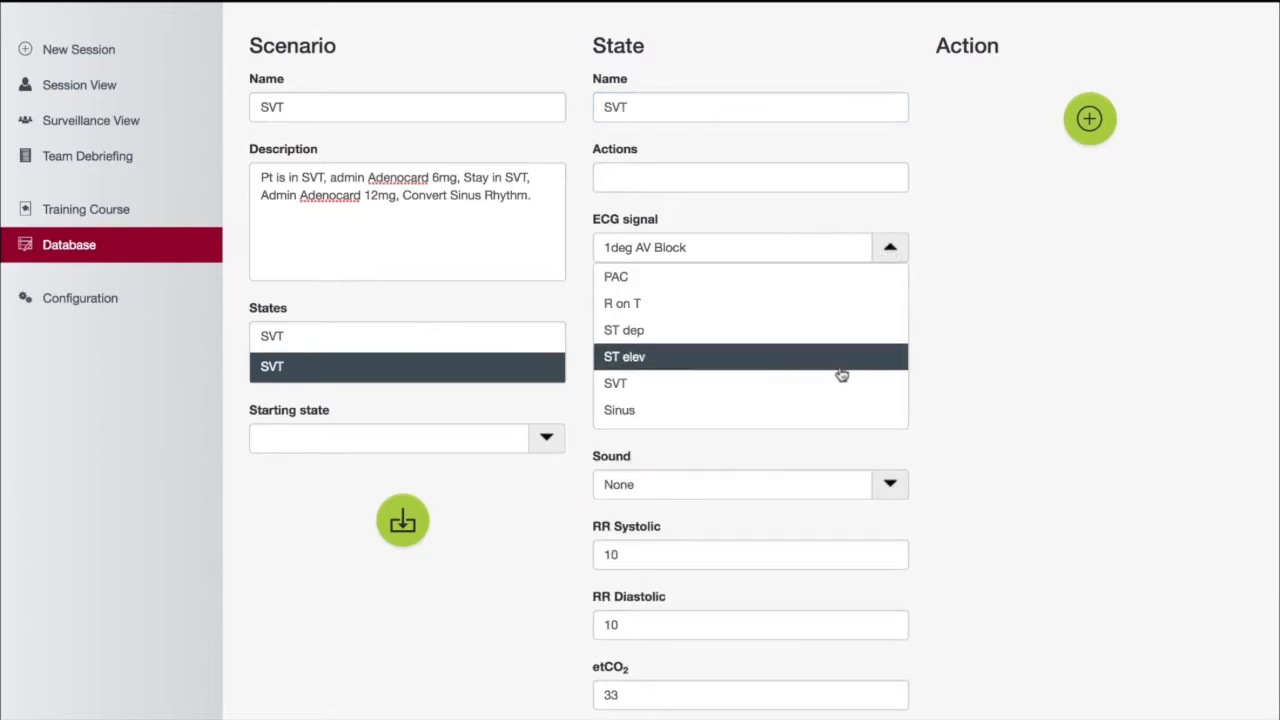
left_click(819, 382)
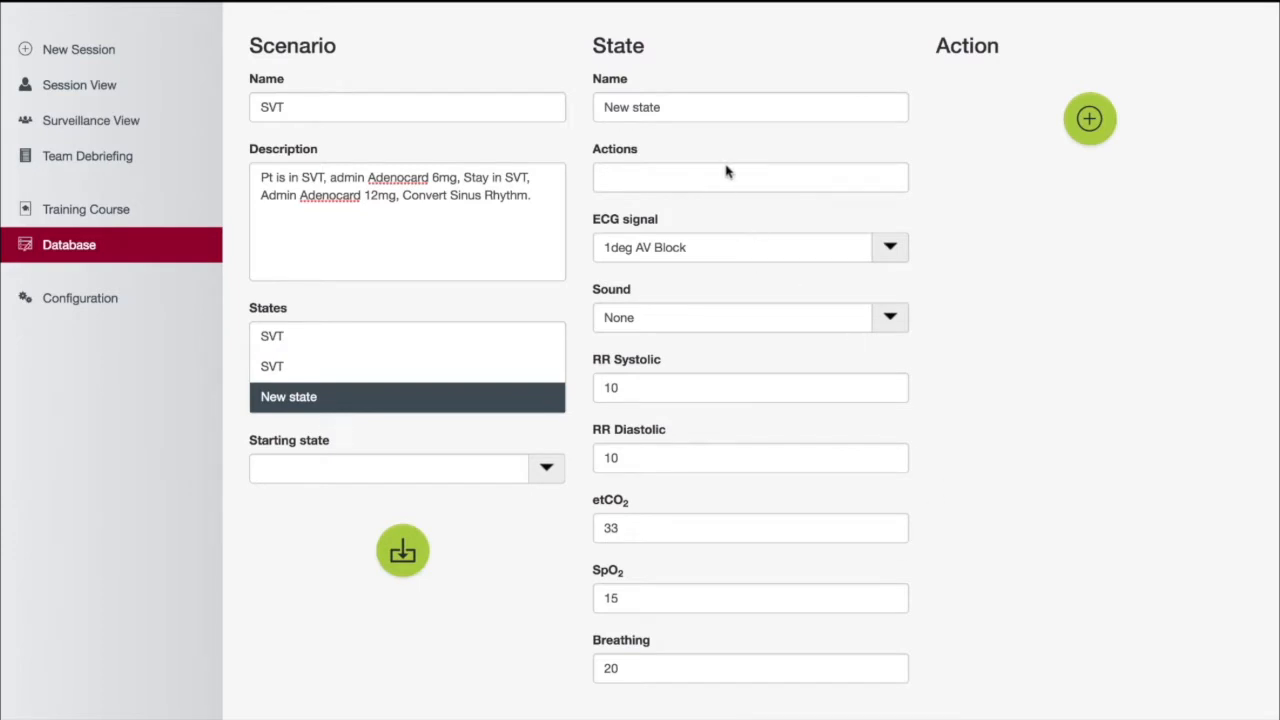
Name the third state Sinus Rhythm and set its ECG signal to Sinus
left_click(689, 113)
key("BackSpace")
key("BackSpace")
key("BackSpace")
key("BackSpace")
key("BackSpace")
key("BackSpace")
key("BackSpace")
key("BackSpace")
key("BackSpace")
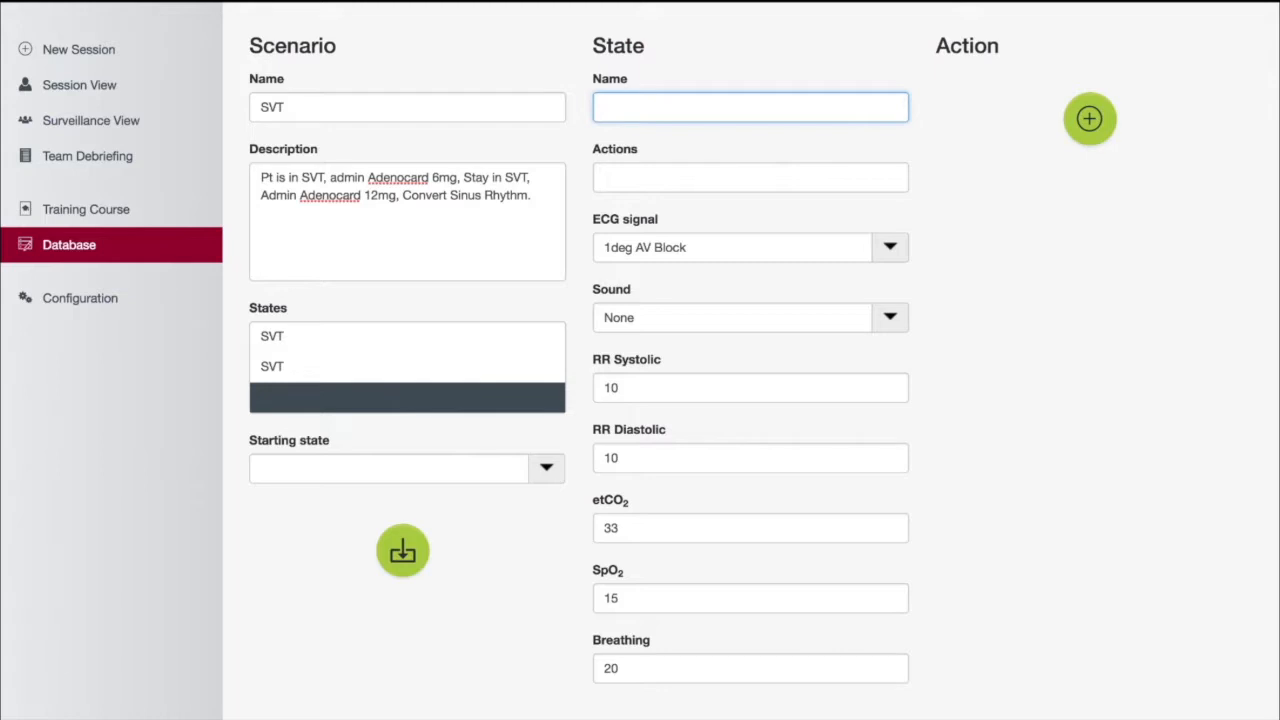
type("Sinus Rhythm")
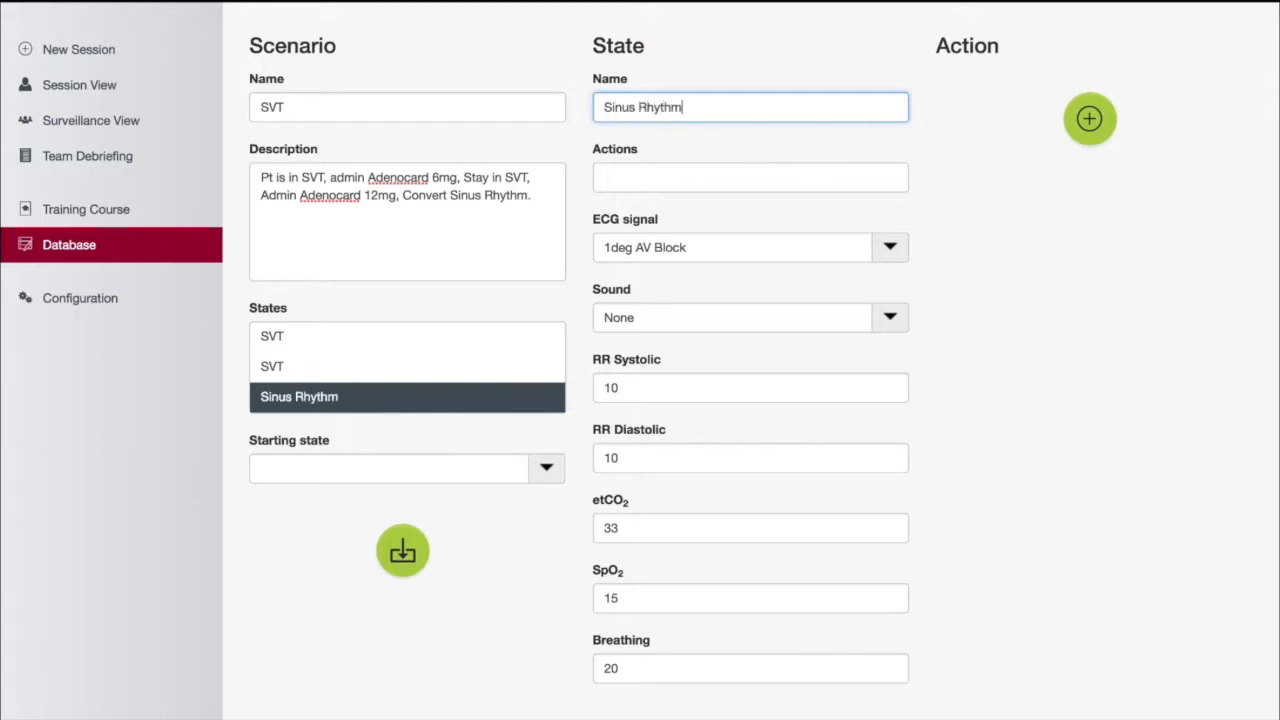
left_click(889, 250)
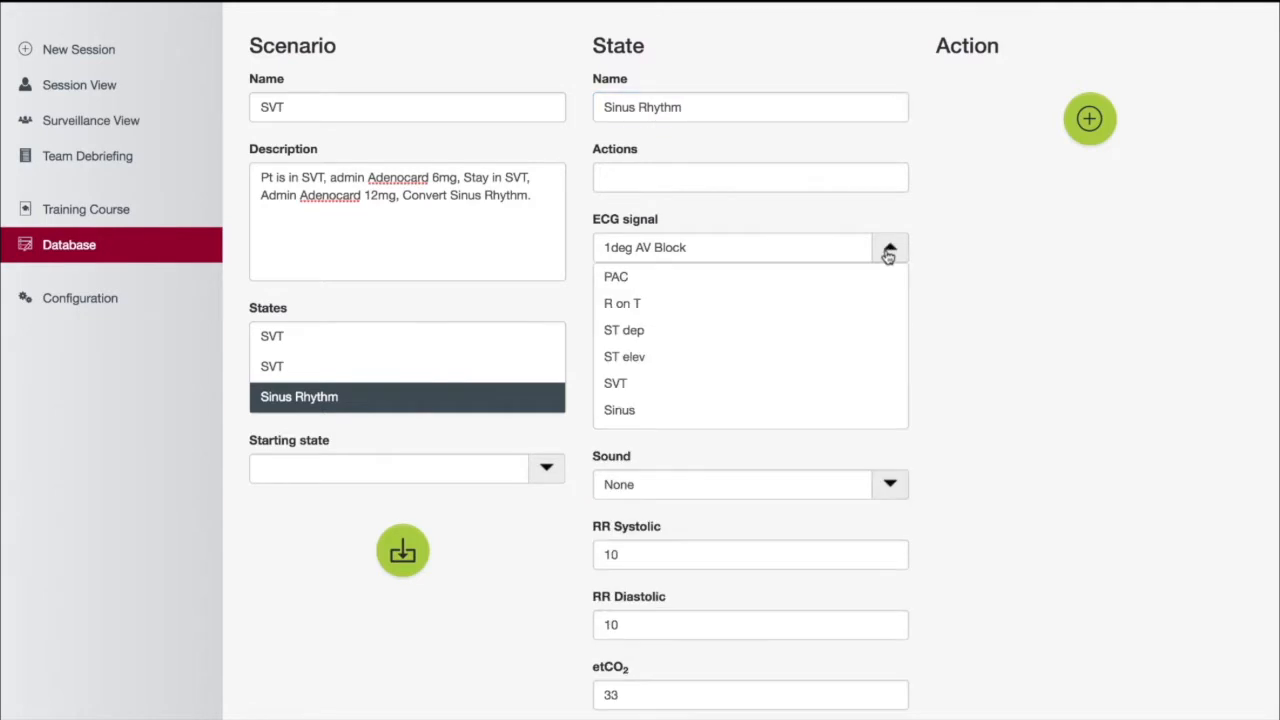
left_click(851, 411)
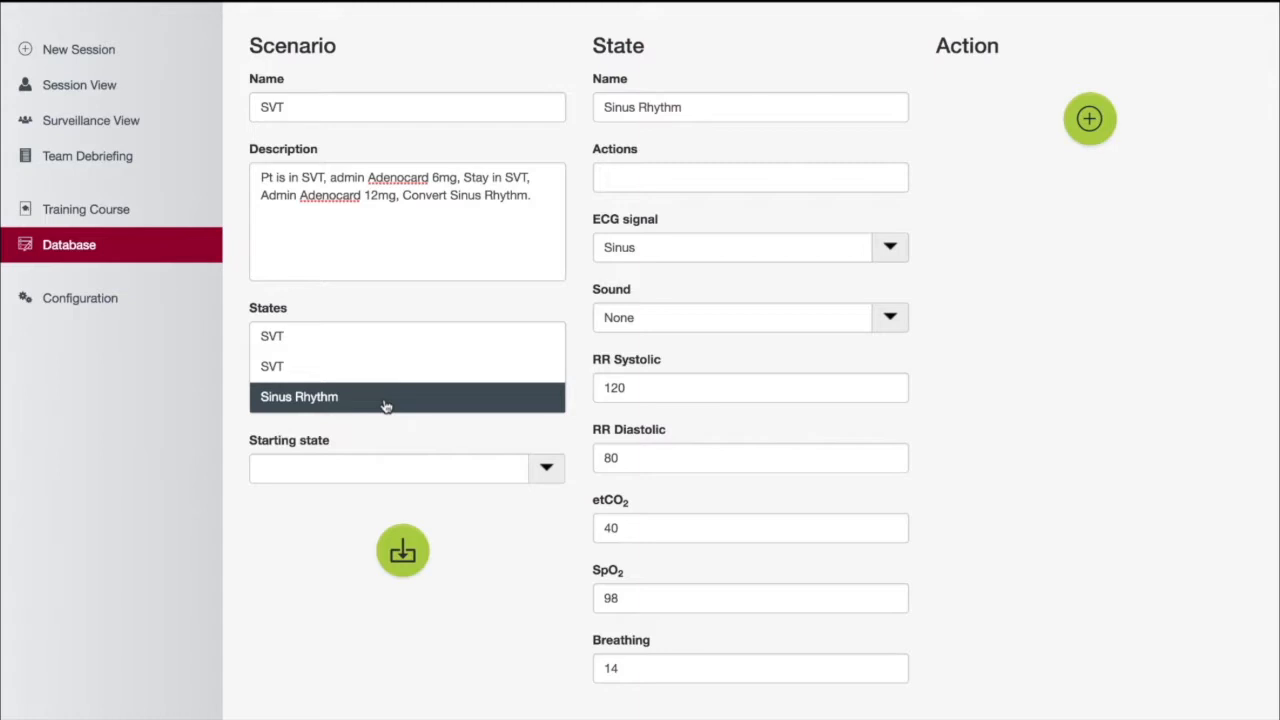
Add an action named "Adenocard 6 mg" to the first SVT state
left_click(407, 339)
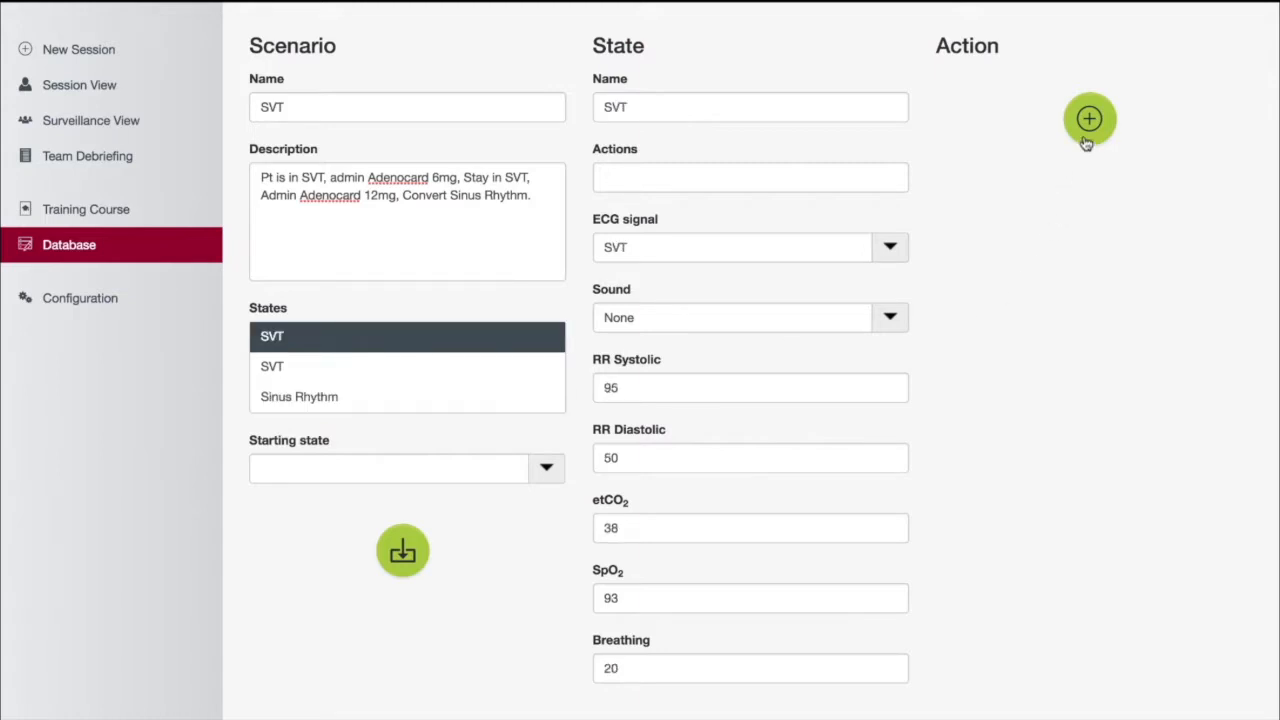
left_click(1090, 120)
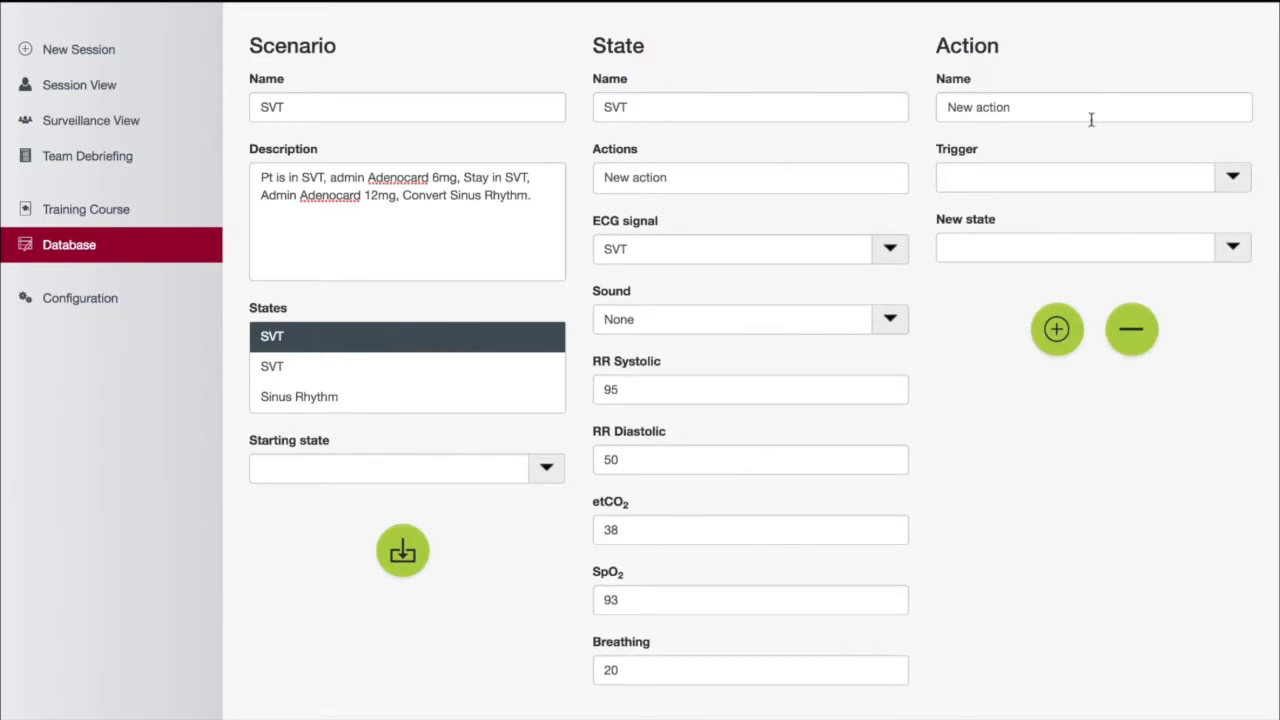
left_click(1041, 105)
key("BackSpace")
key("BackSpace")
key("BackSpace")
key("BackSpace")
key("BackSpace")
key("BackSpace")
key("BackSpace")
key("BackSpace")
key("BackSpace")
key("BackSpace")
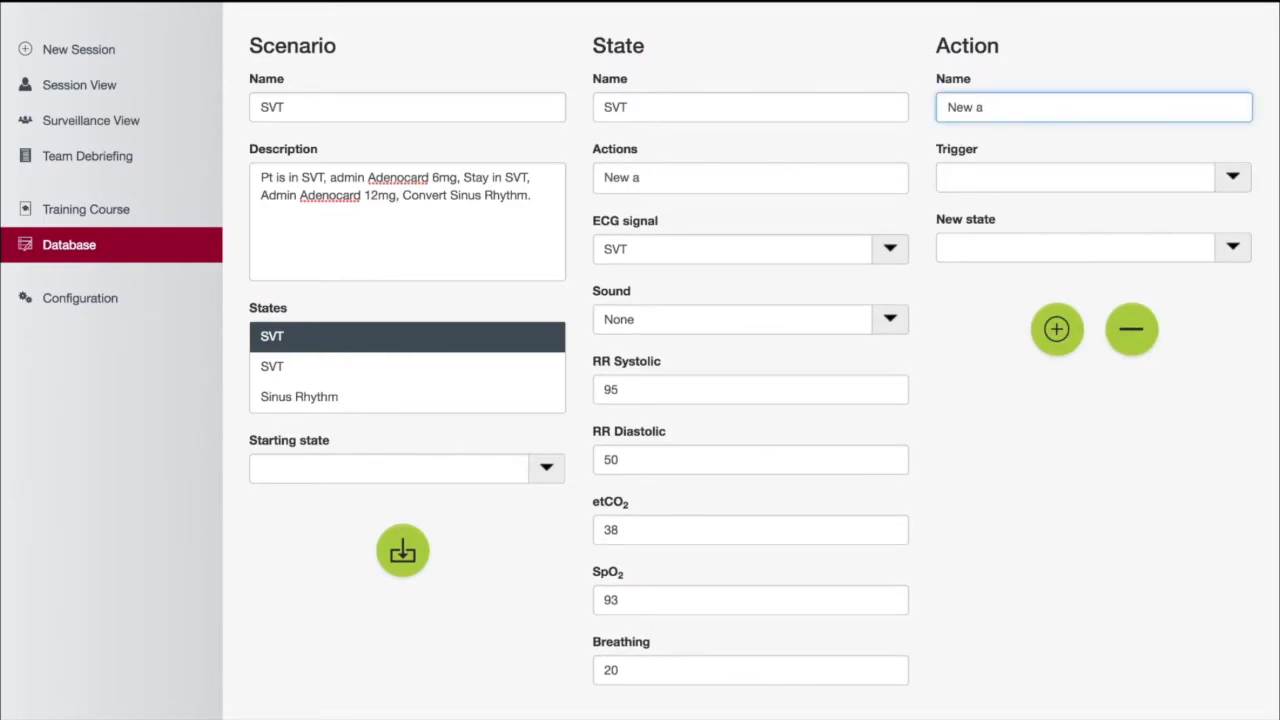
type("Adenocard 6 mg")
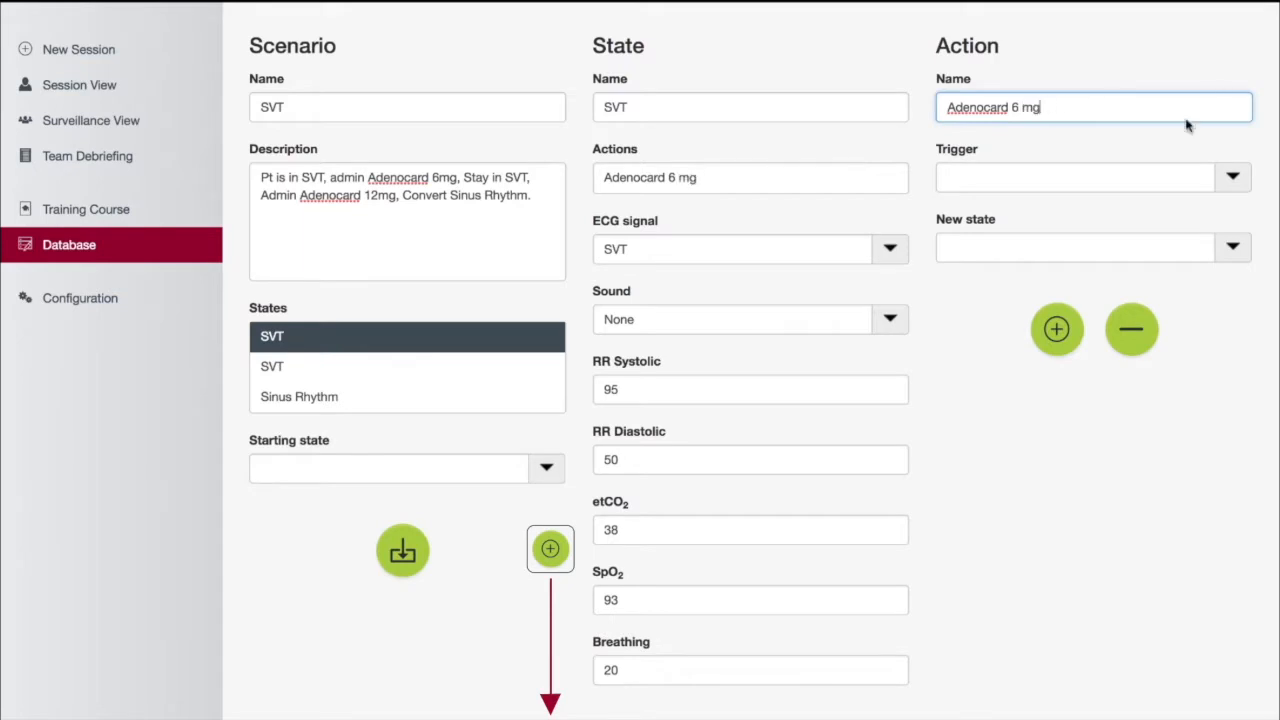
Set the action's trigger to Event with value ADENOCARD 6 mg and new state SVT, then add another action
left_click(1230, 180)
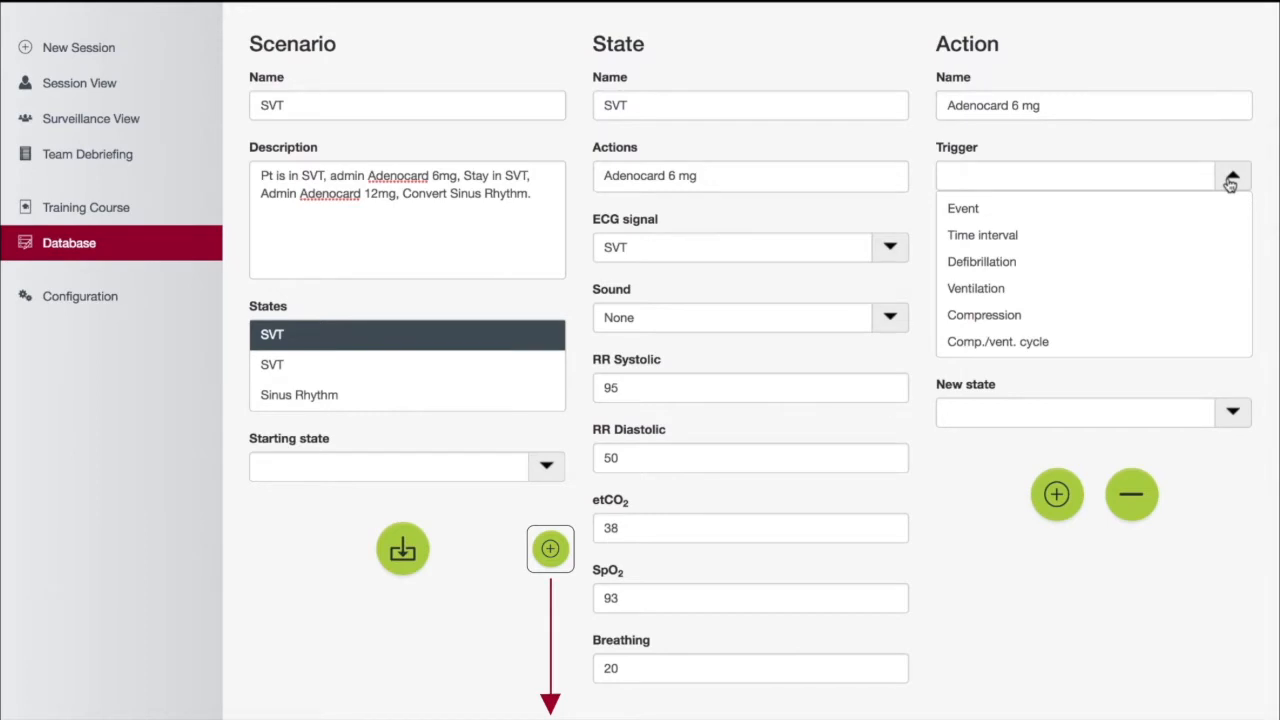
left_click(1160, 214)
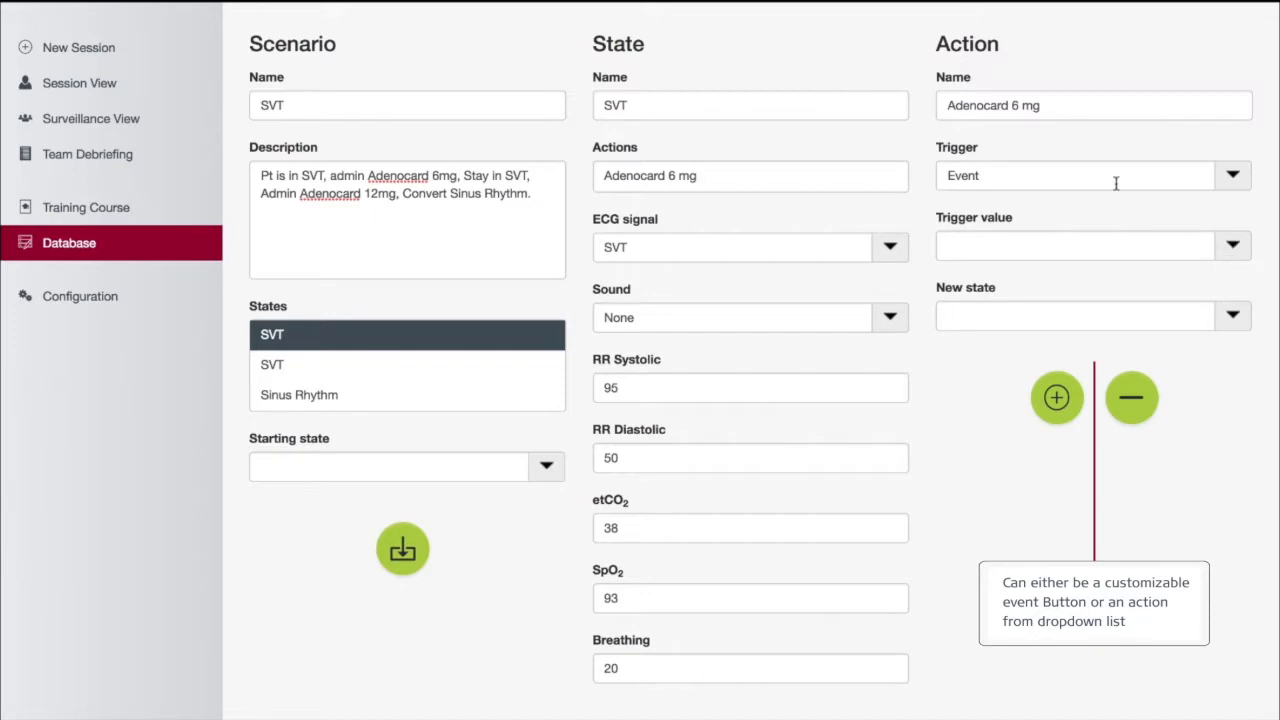
left_click(1228, 250)
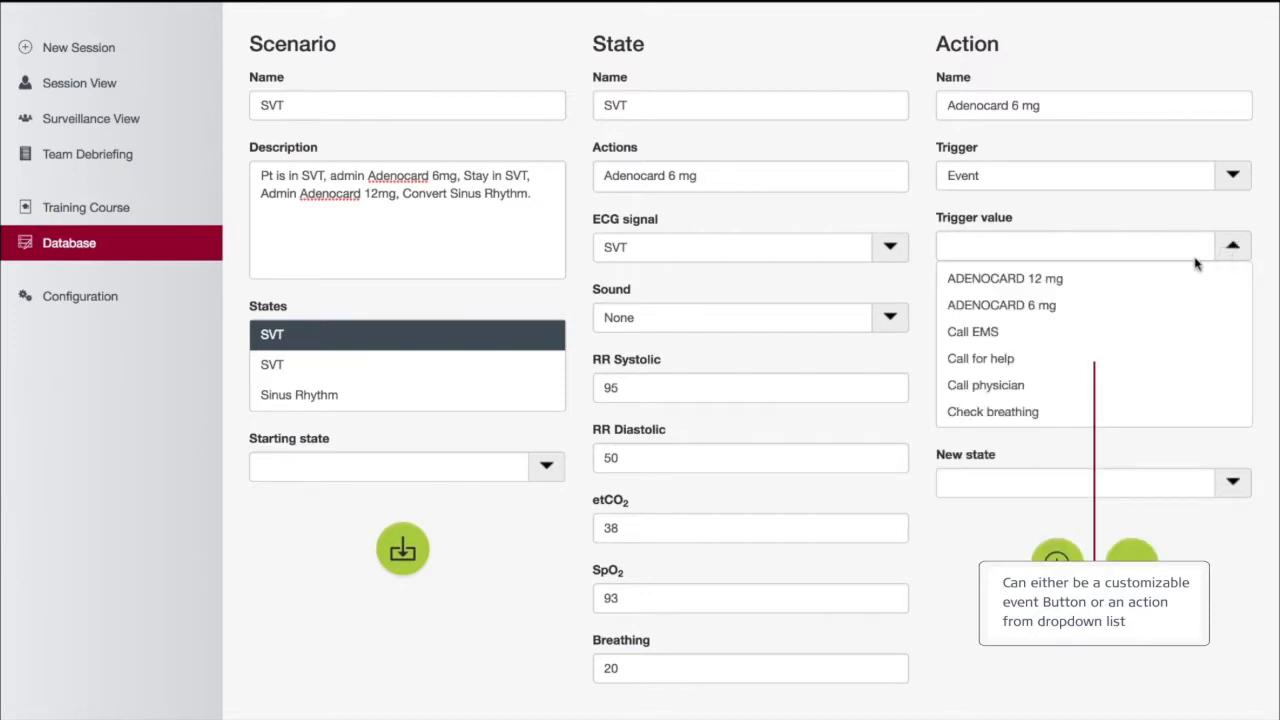
left_click(1065, 307)
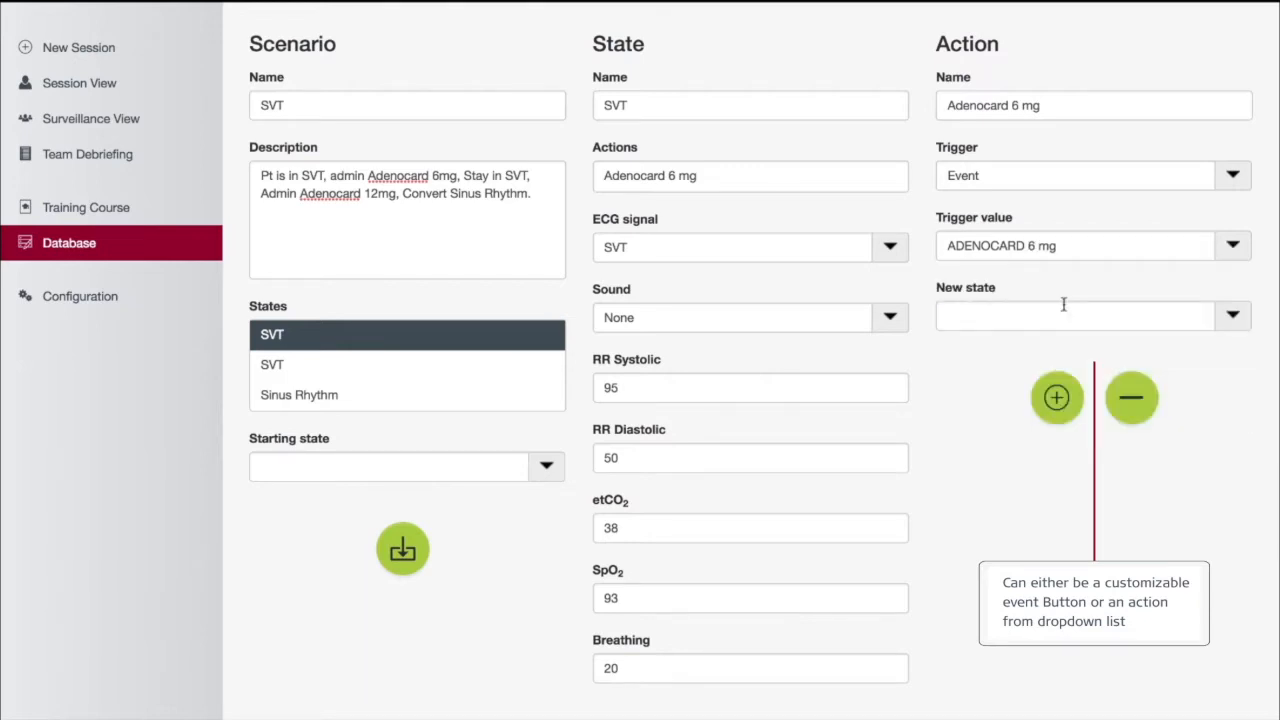
left_click(1232, 318)
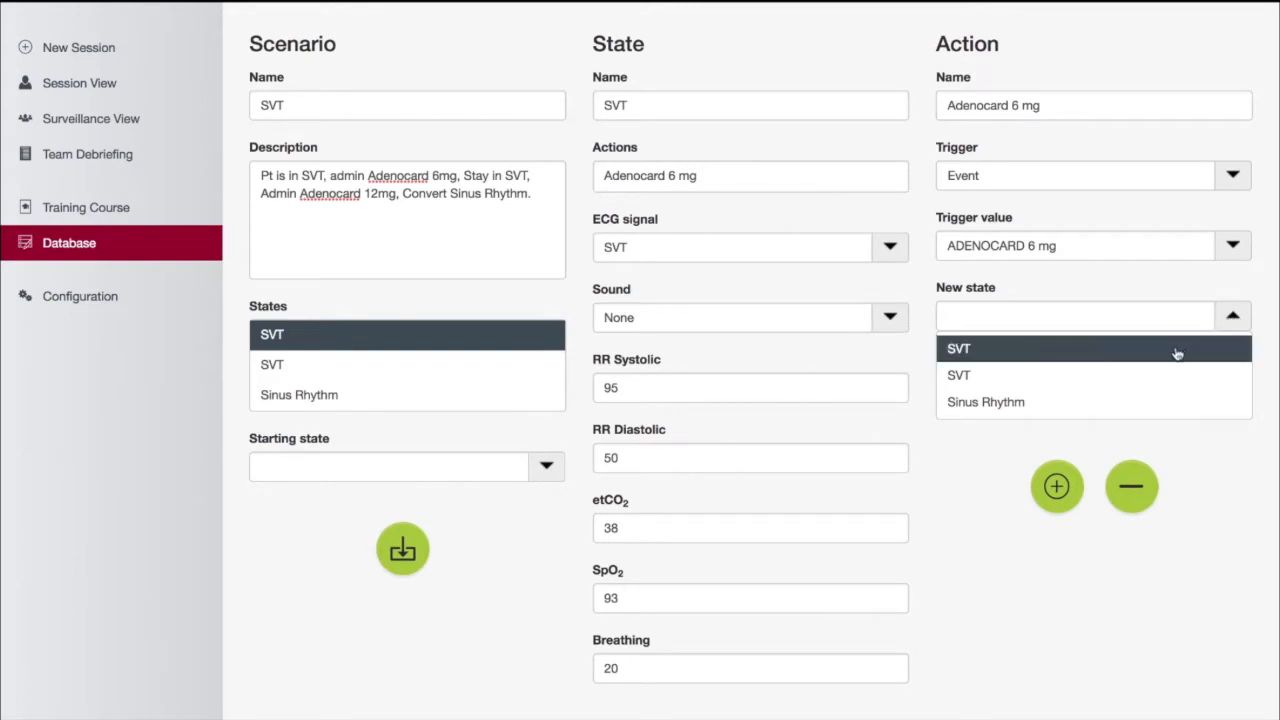
left_click(1169, 376)
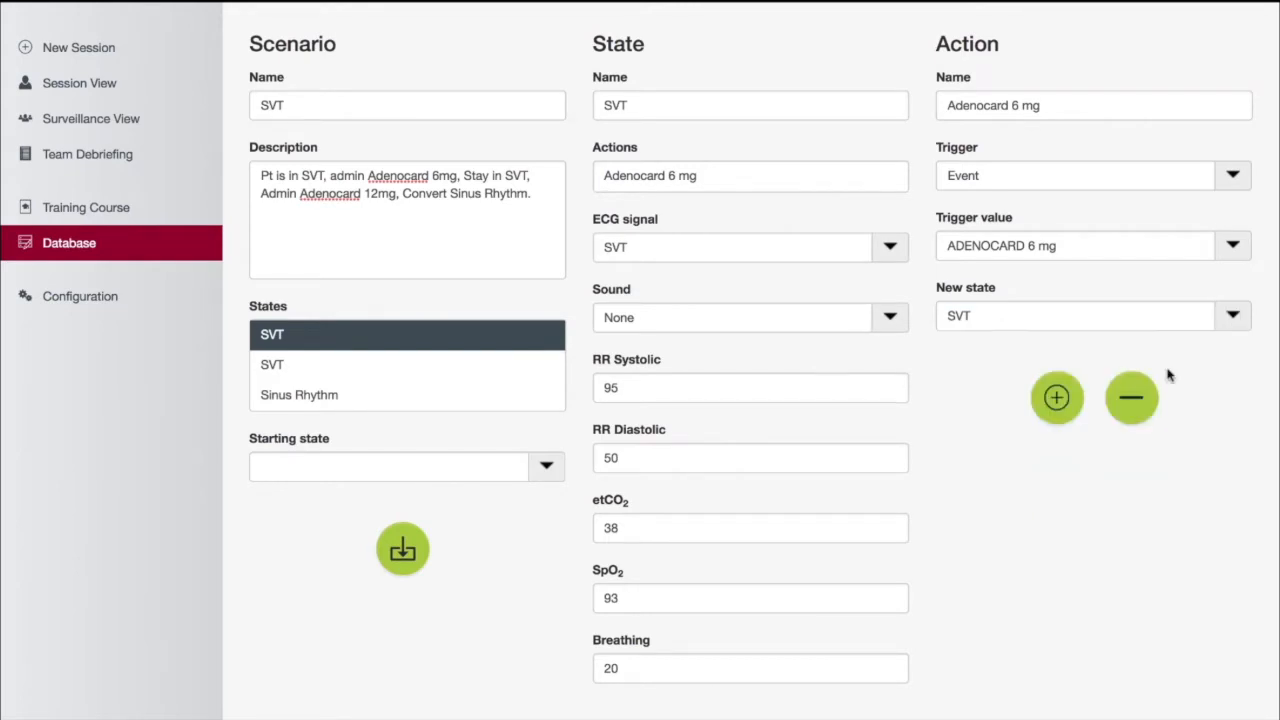
left_click(1057, 399)
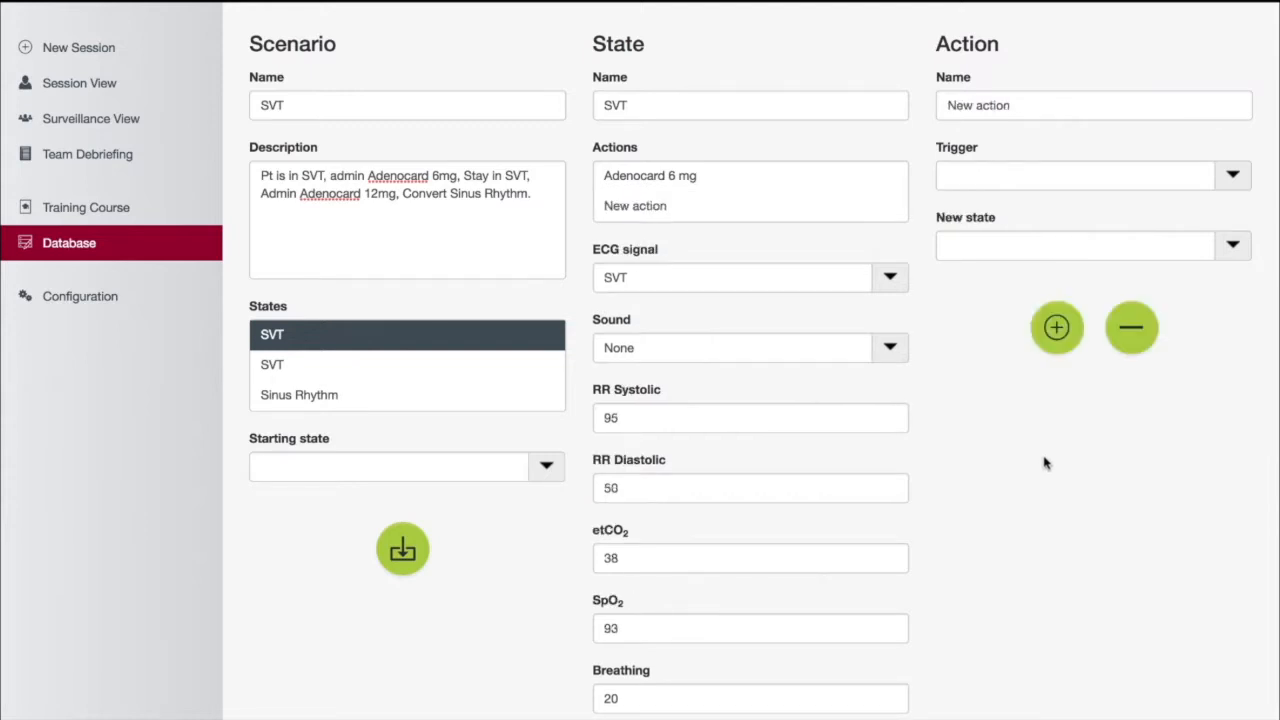
Select the second SVT state and add an action named "Adenocard 12 mg" to it
left_click(289, 367)
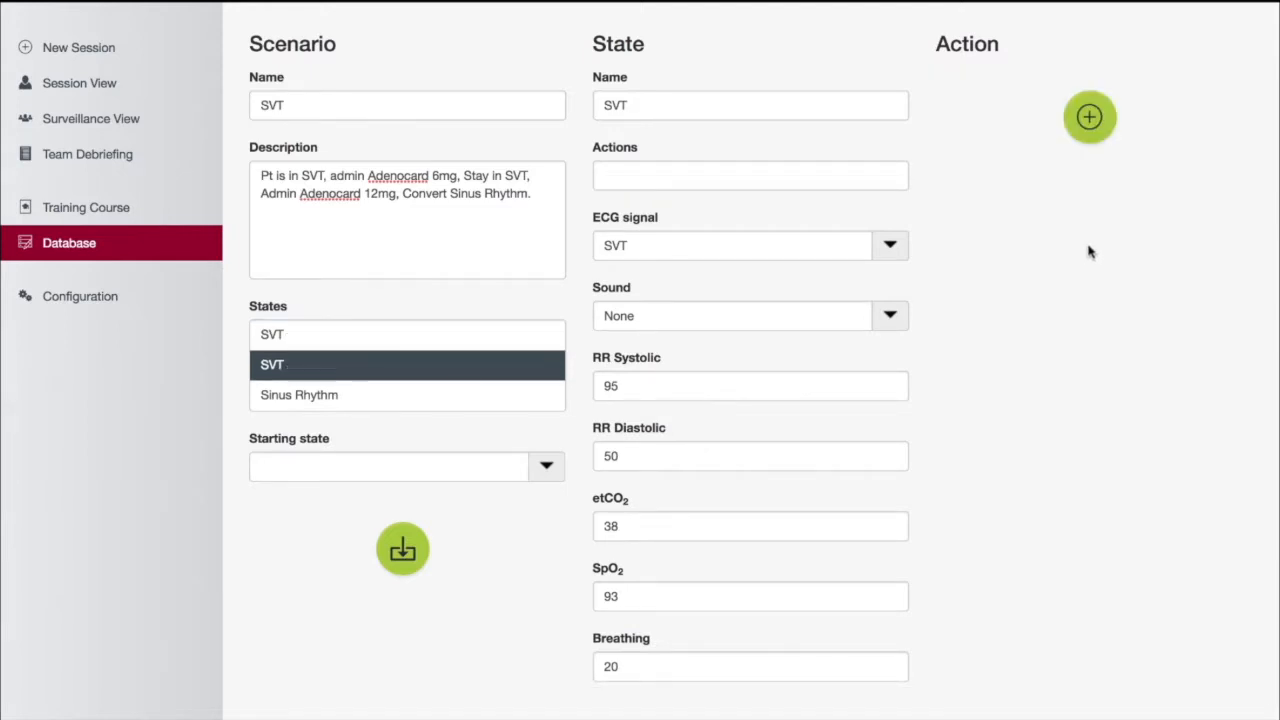
left_click(1089, 118)
left_click(1060, 105)
key("BackSpace")
key("BackSpace")
key("BackSpace")
key("BackSpace")
key("BackSpace")
key("BackSpace")
key("BackSpace")
key("BackSpace")
key("BackSpace")
key("BackSpace")
type("Adenoc")
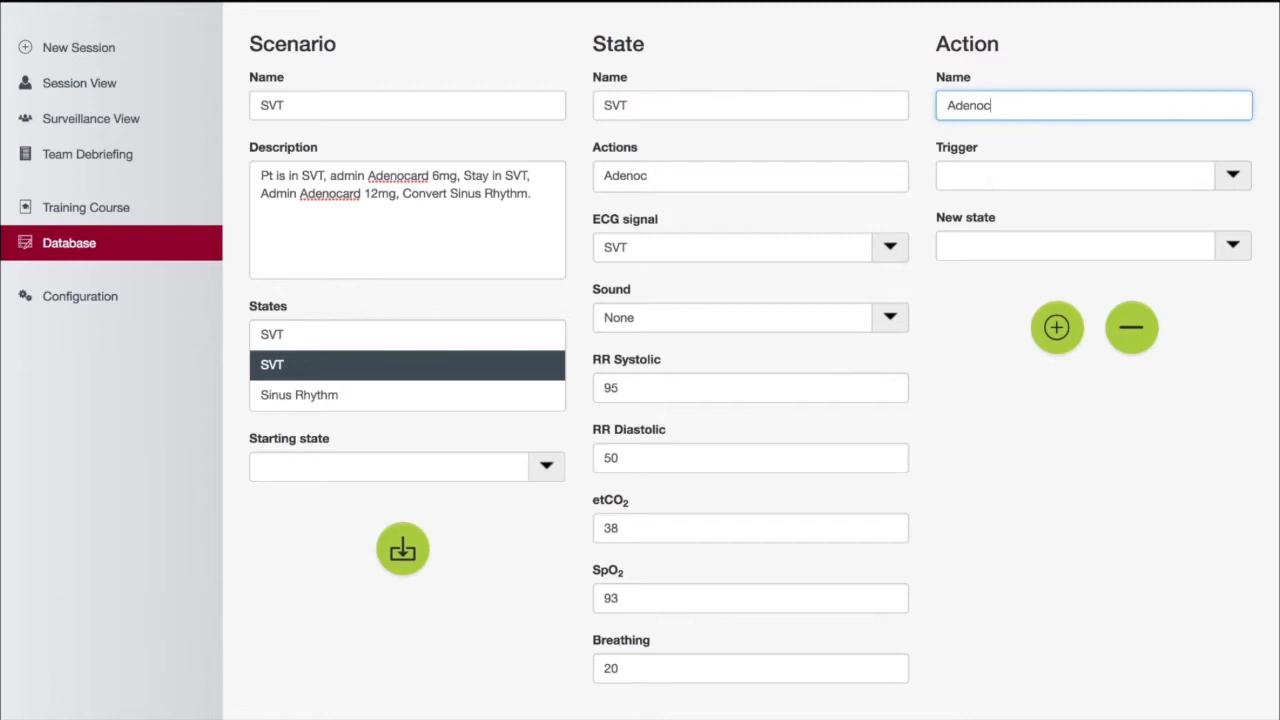
type("ard 12 mg")
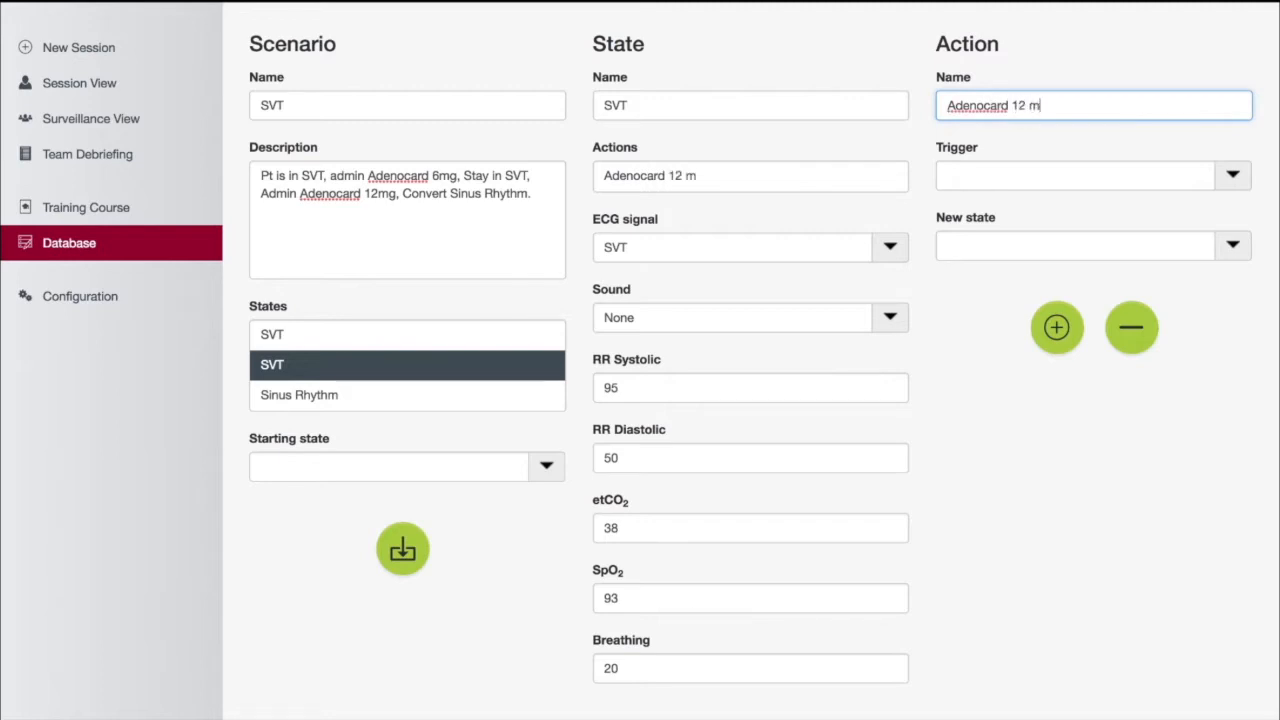
Set the action's trigger to Event with value ADENOCARD 12 mg and new state Sinus Rhythm, then add another action
left_click(1234, 178)
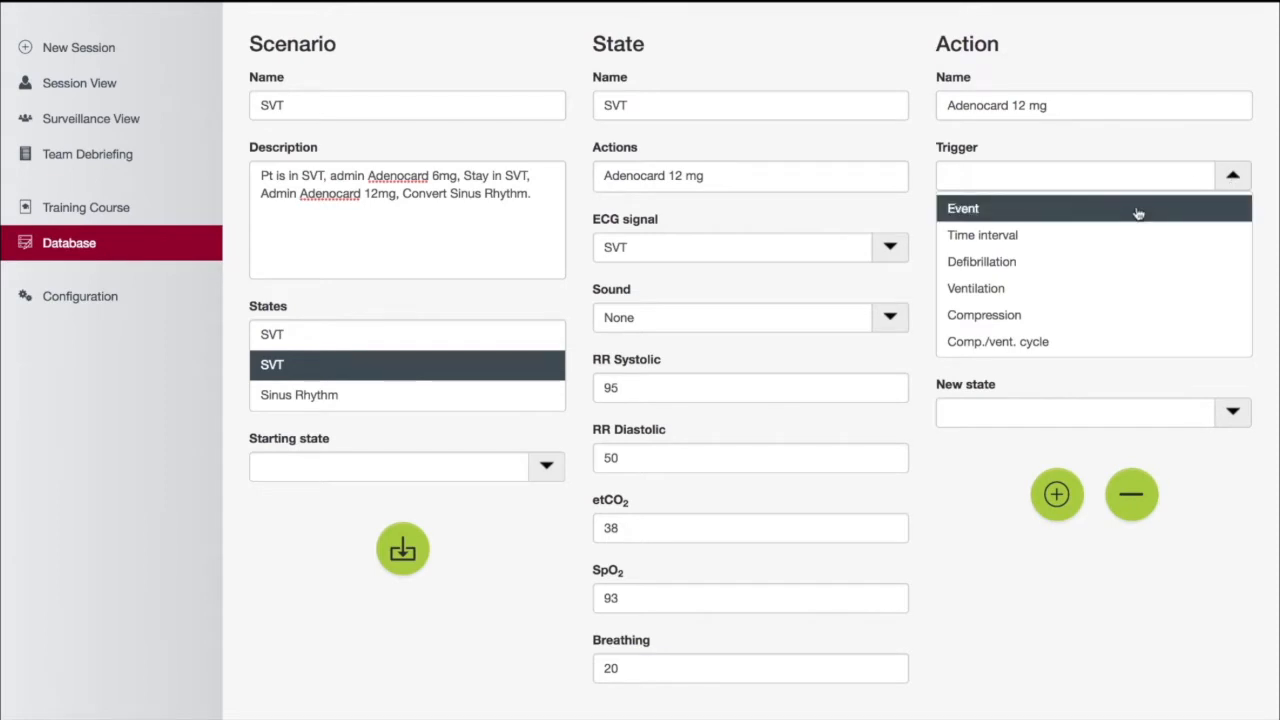
left_click(1138, 213)
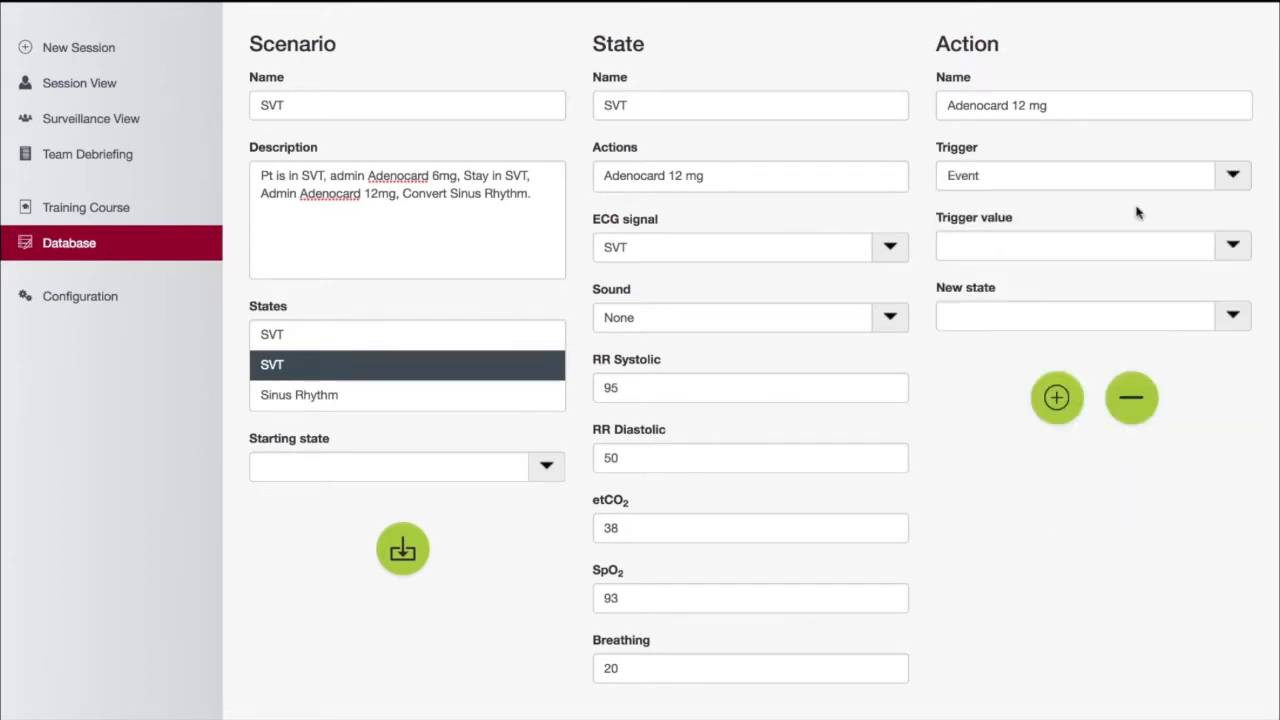
left_click(1232, 249)
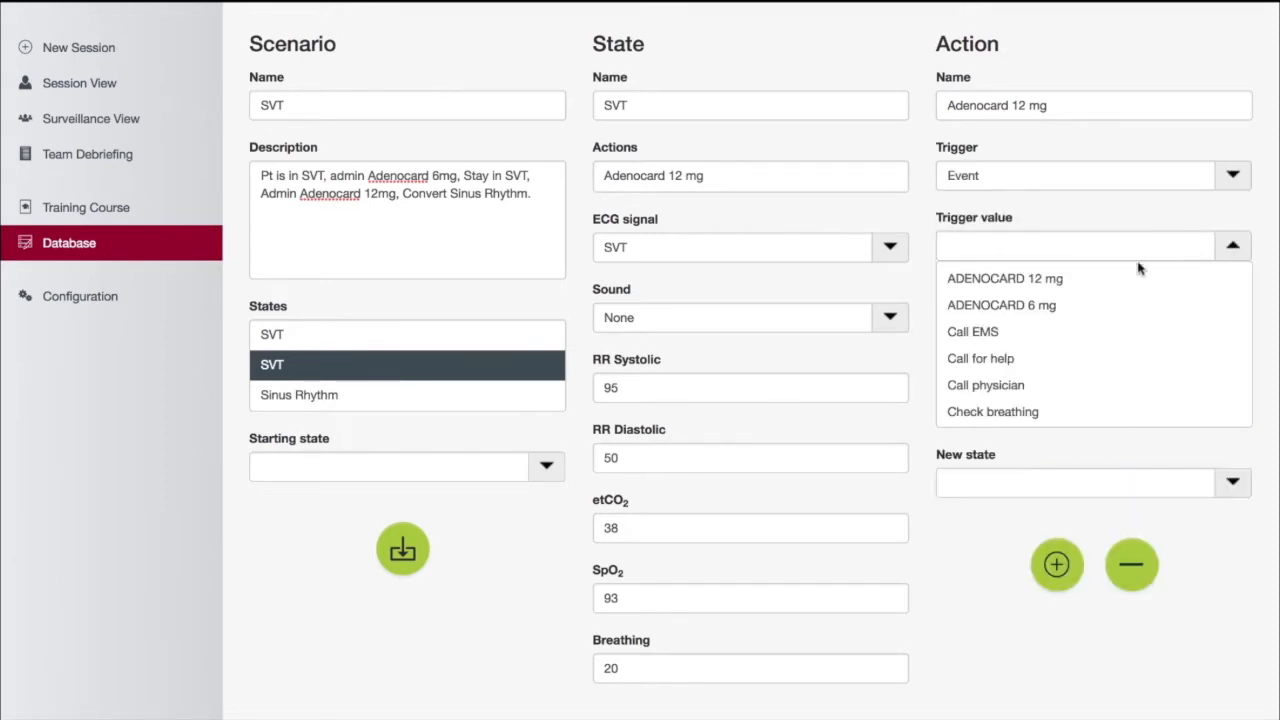
left_click(1068, 280)
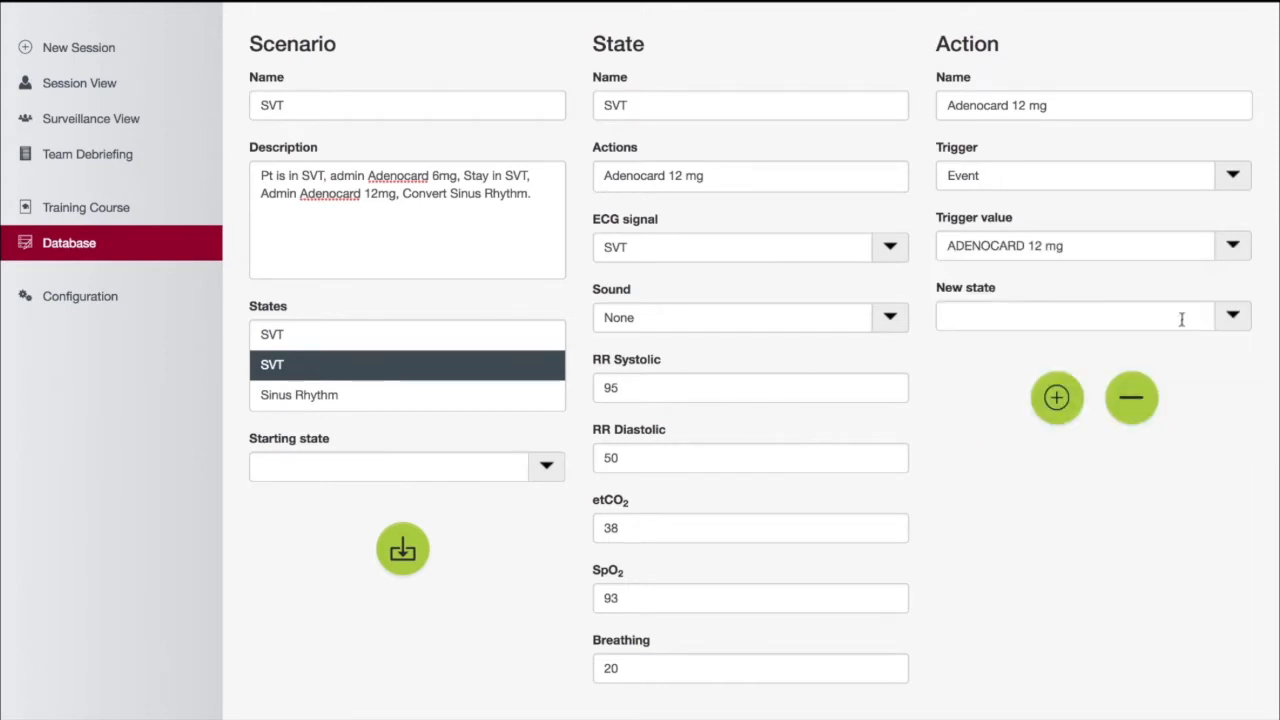
left_click(1233, 317)
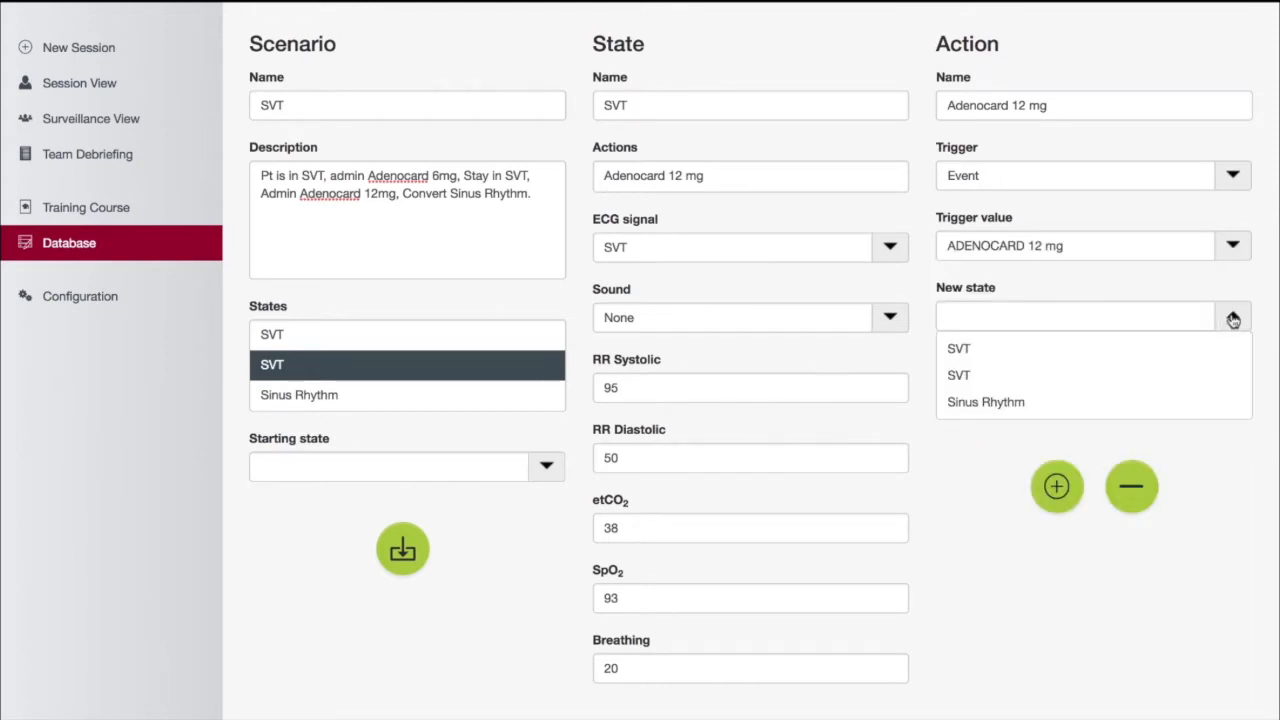
left_click(1030, 404)
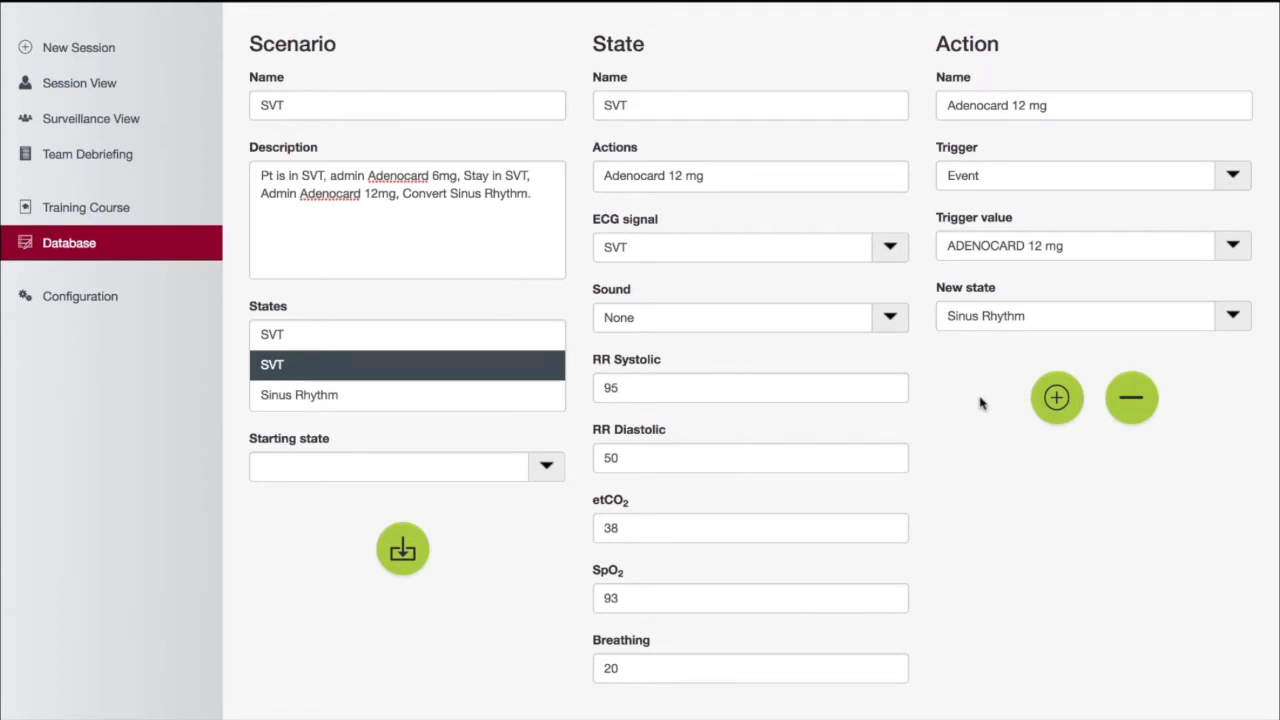
left_click(1057, 398)
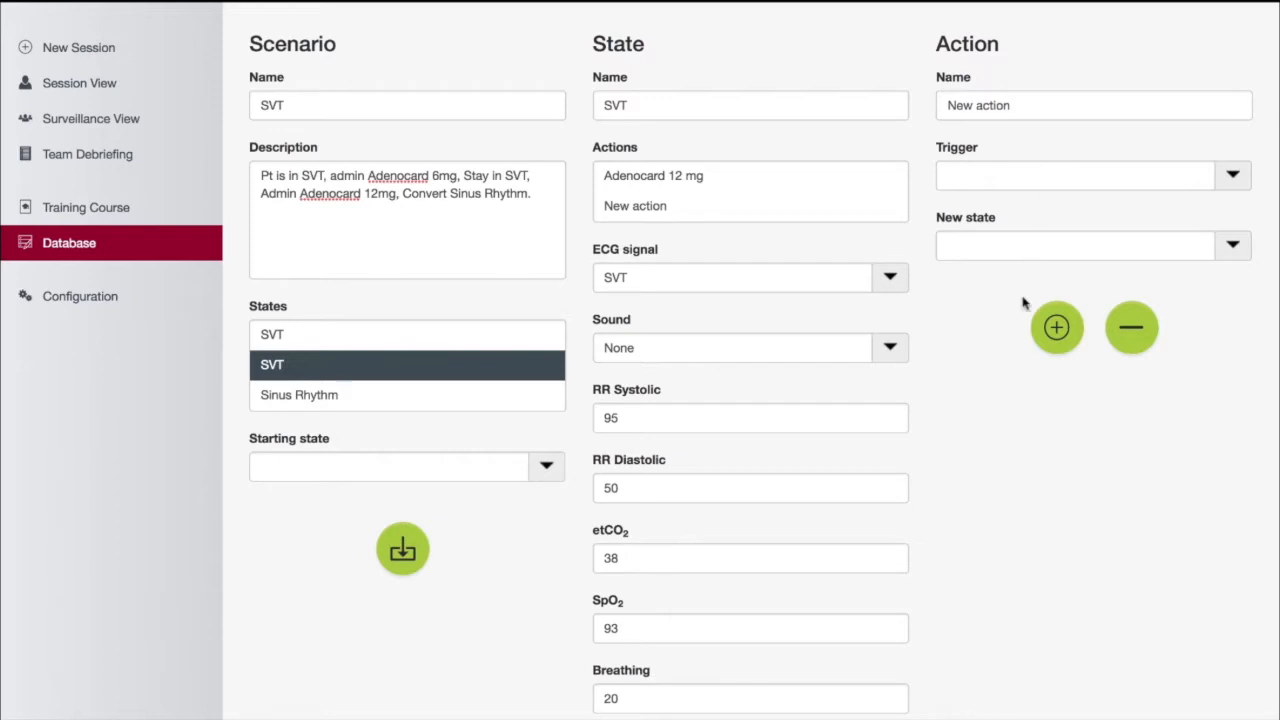
Set the scenario's starting state to the first SVT state and save the scenario
left_click(545, 470)
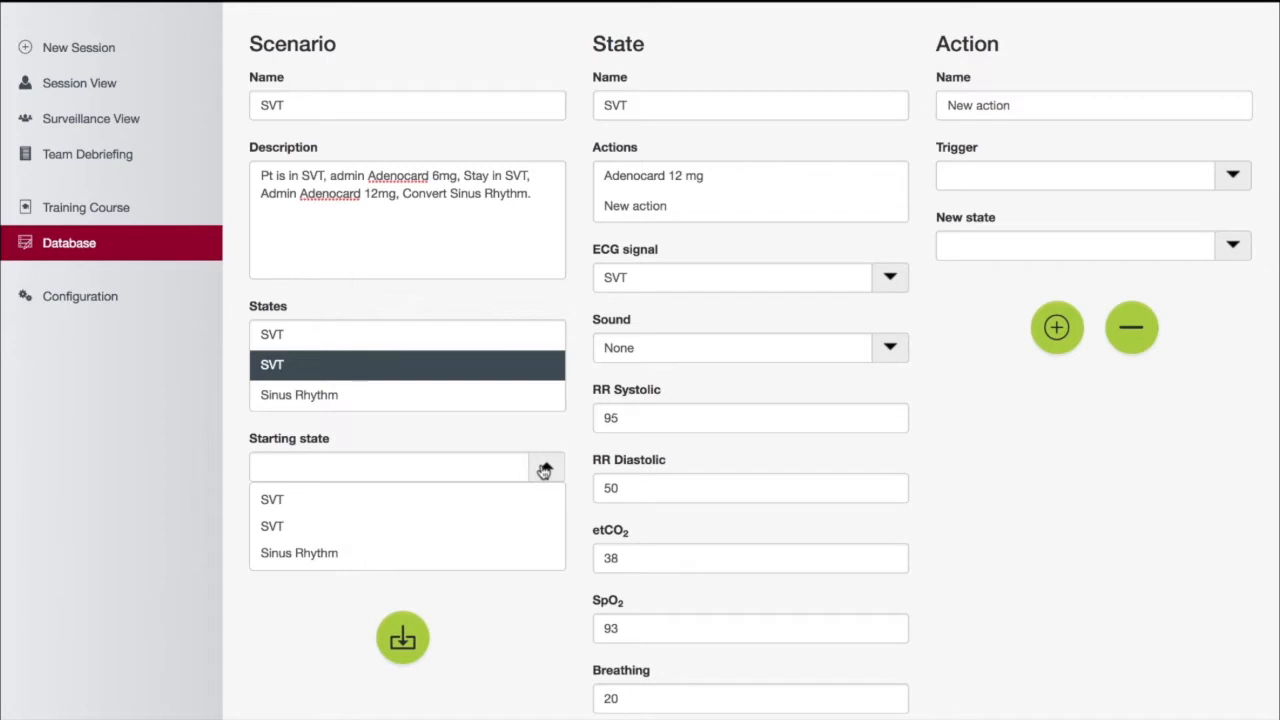
left_click(406, 495)
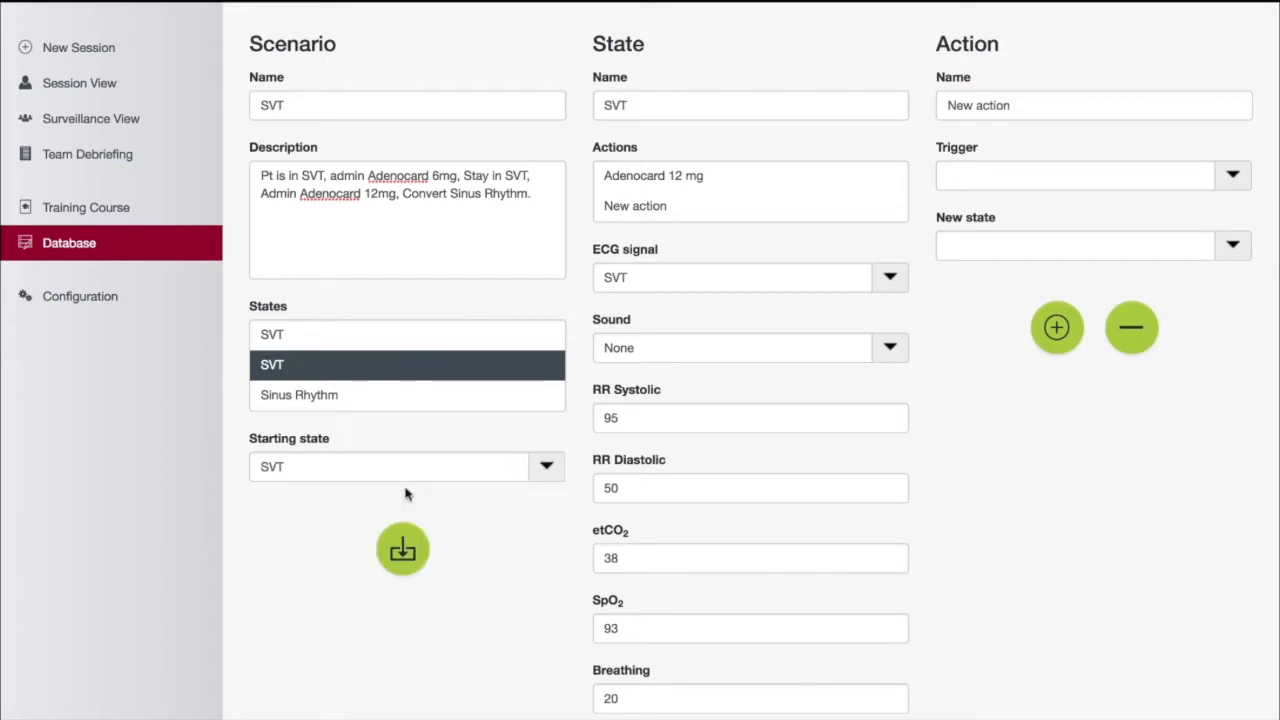
left_click(402, 549)
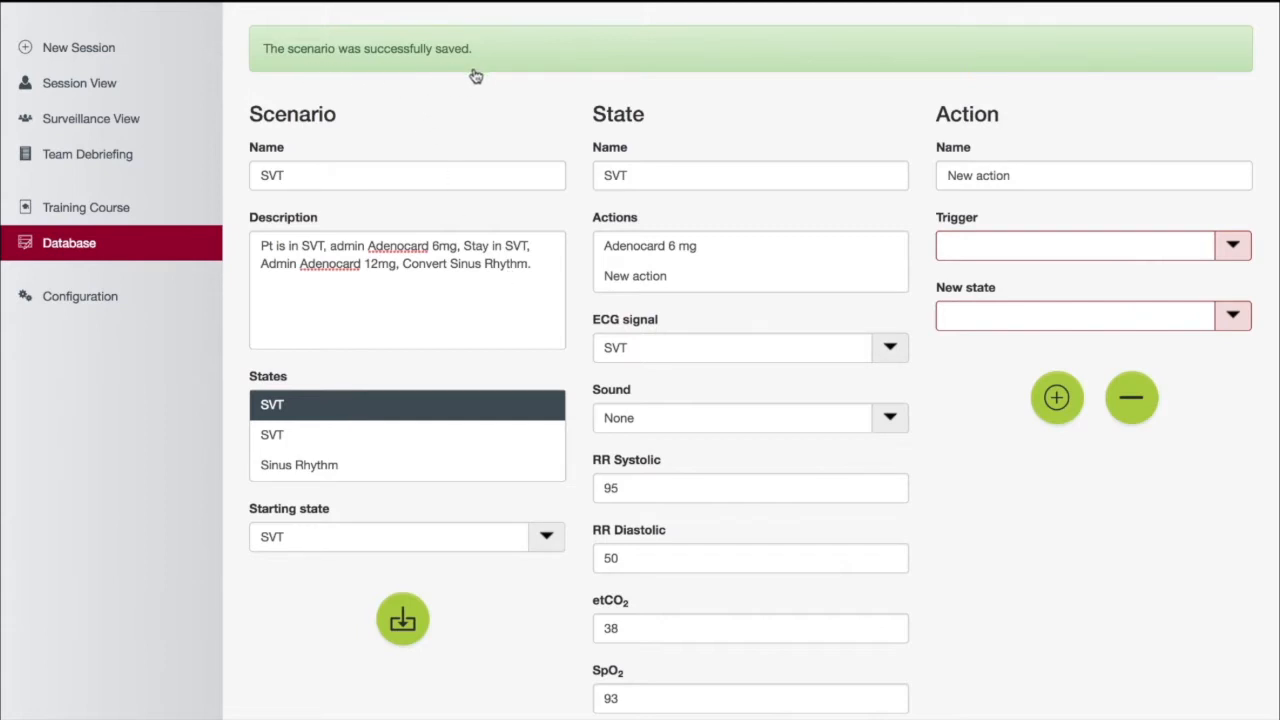
View the list of saved scenarios in the database overview
scroll(476, 77, "up", 2)
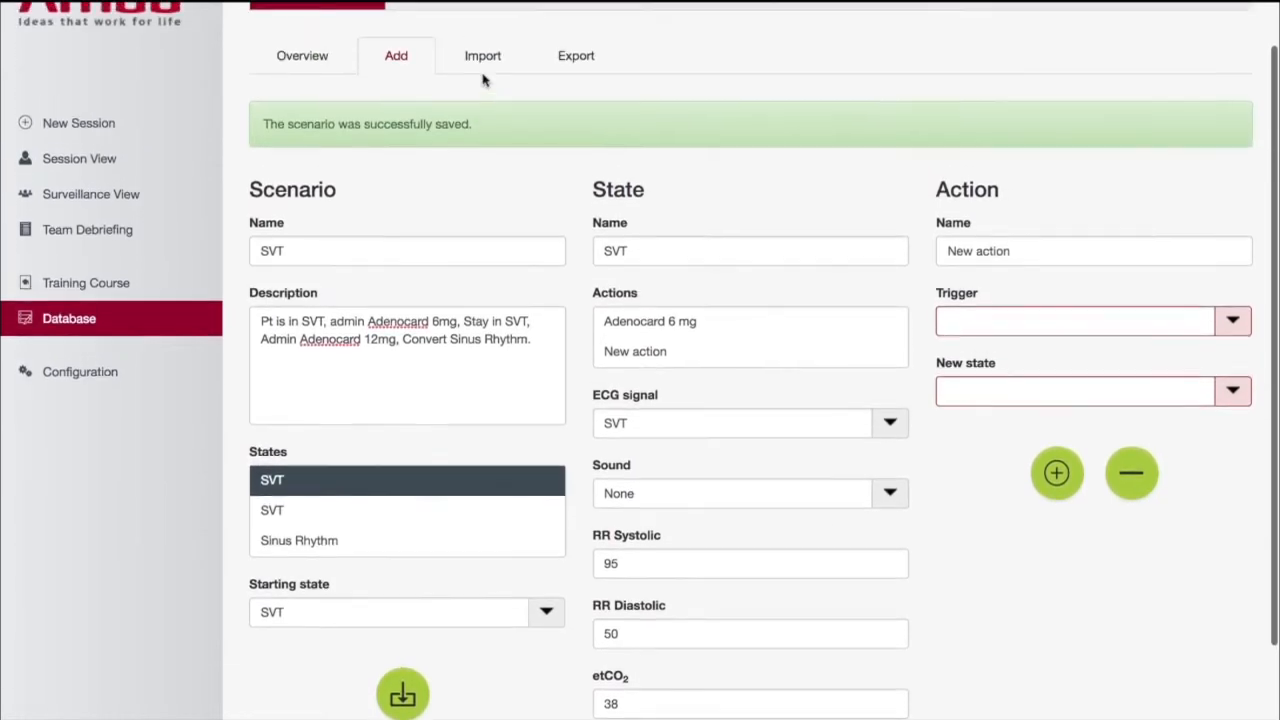
scroll(484, 80, "up", 1)
left_click(300, 113)
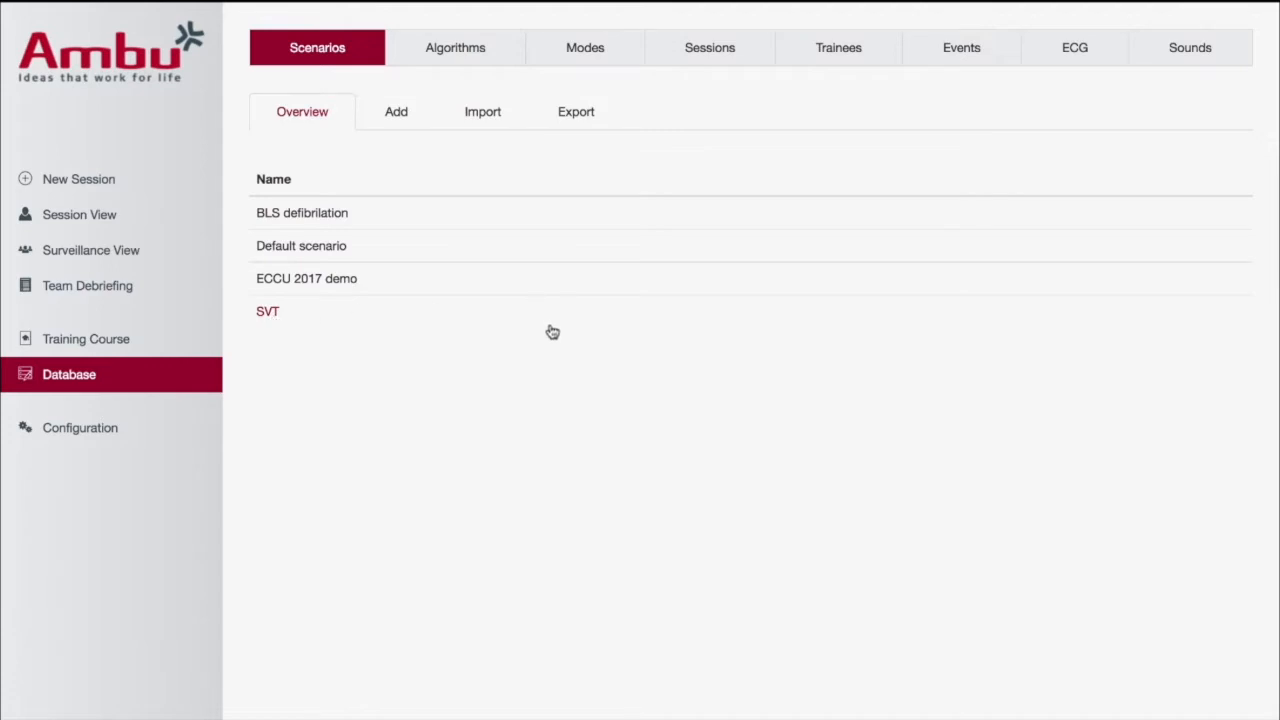
Set up a new session with scenario SVT, algorithm AHA 2015 and a duration of 2 minutes
left_click(110, 184)
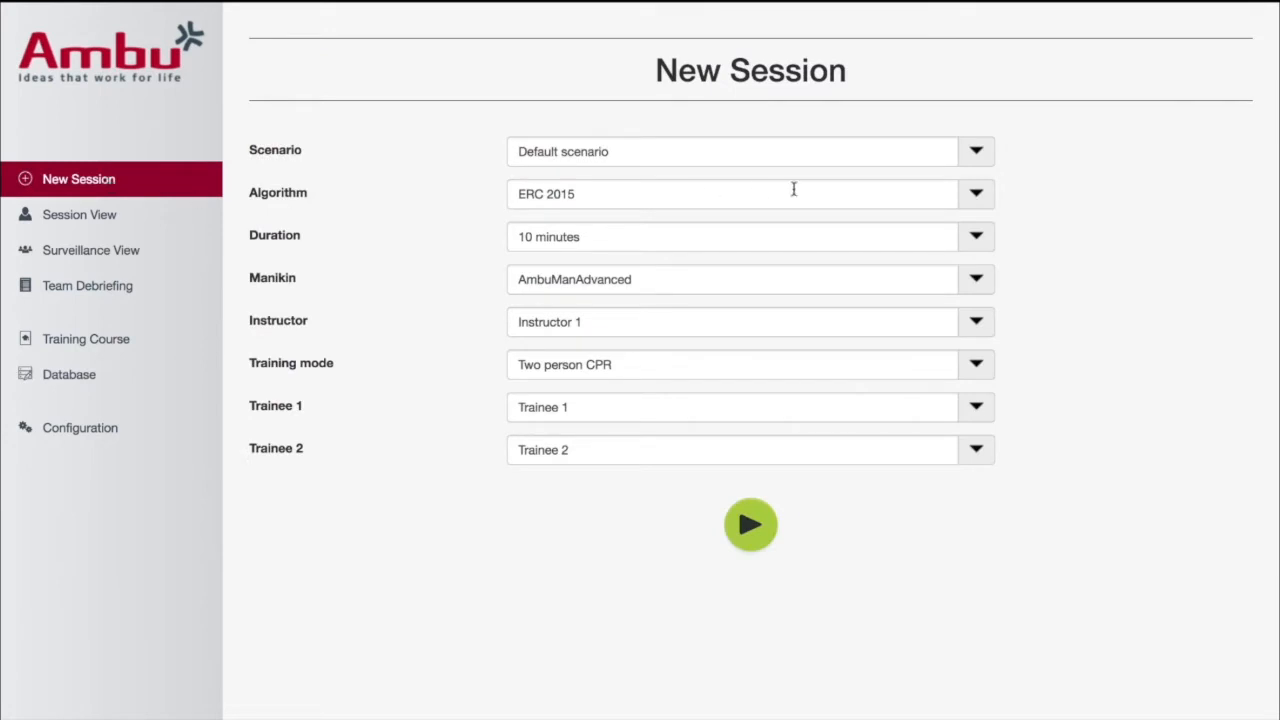
left_click(976, 153)
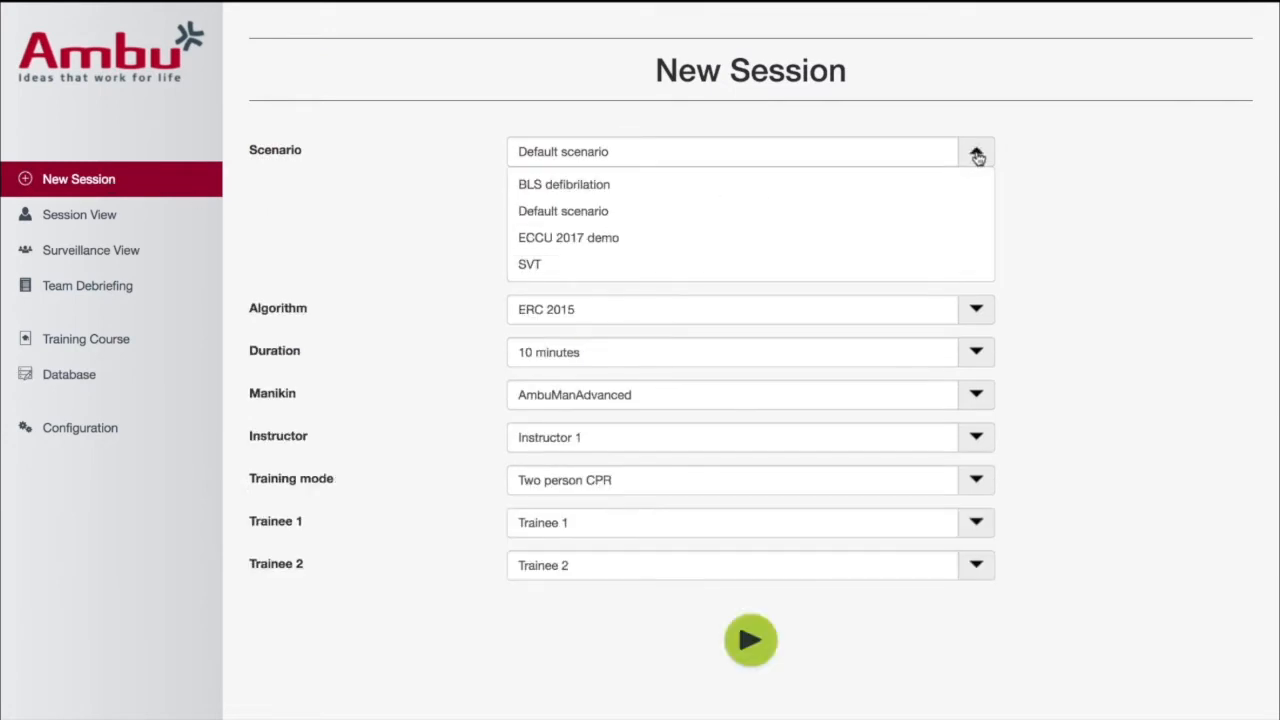
left_click(789, 275)
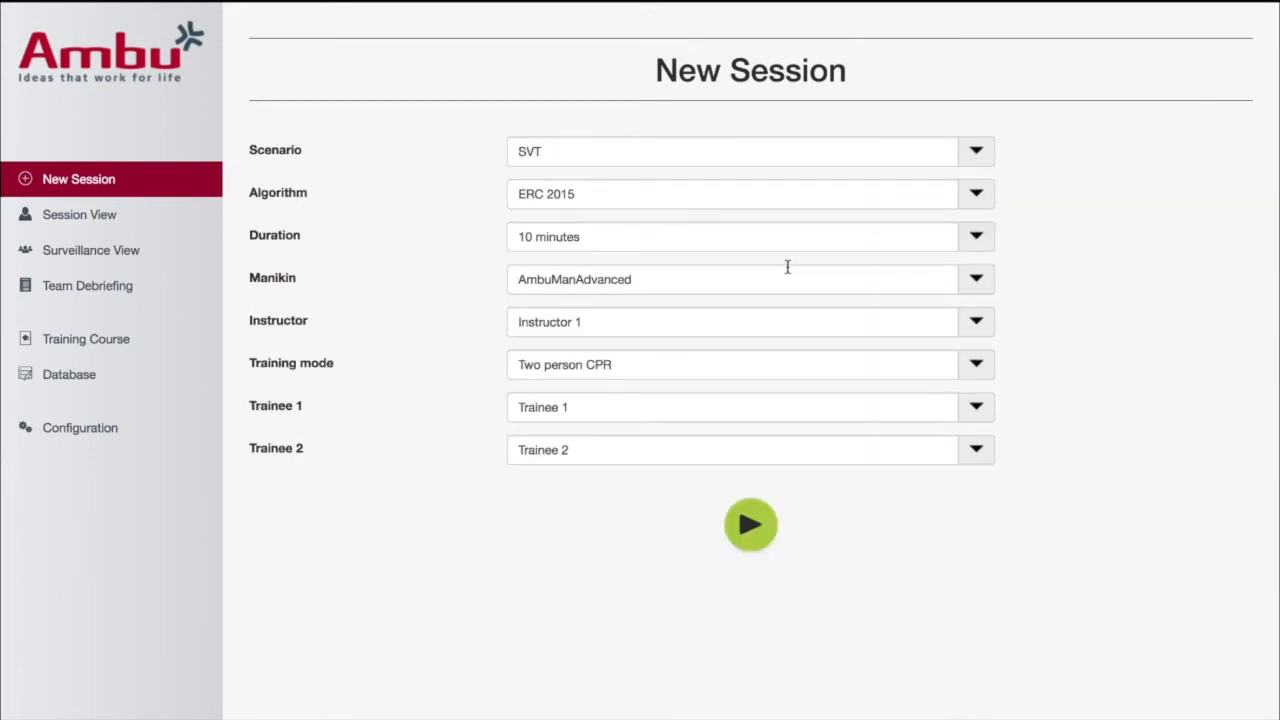
left_click(981, 200)
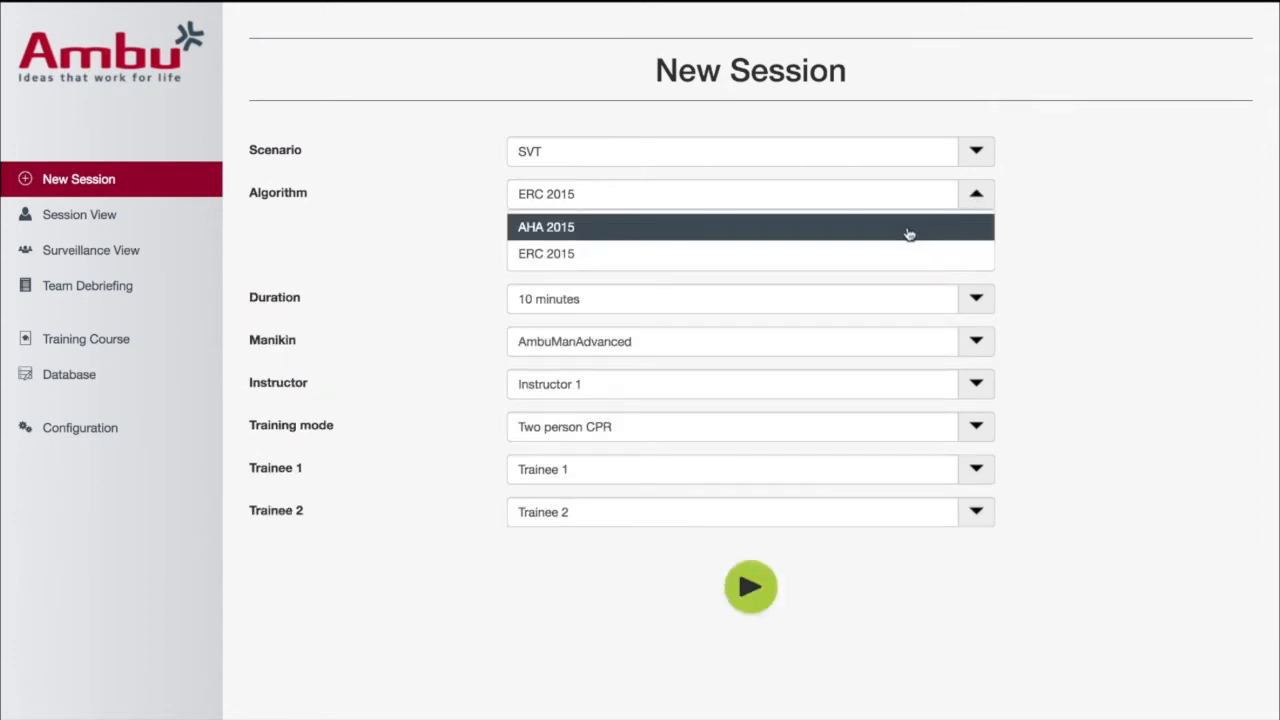
left_click(918, 229)
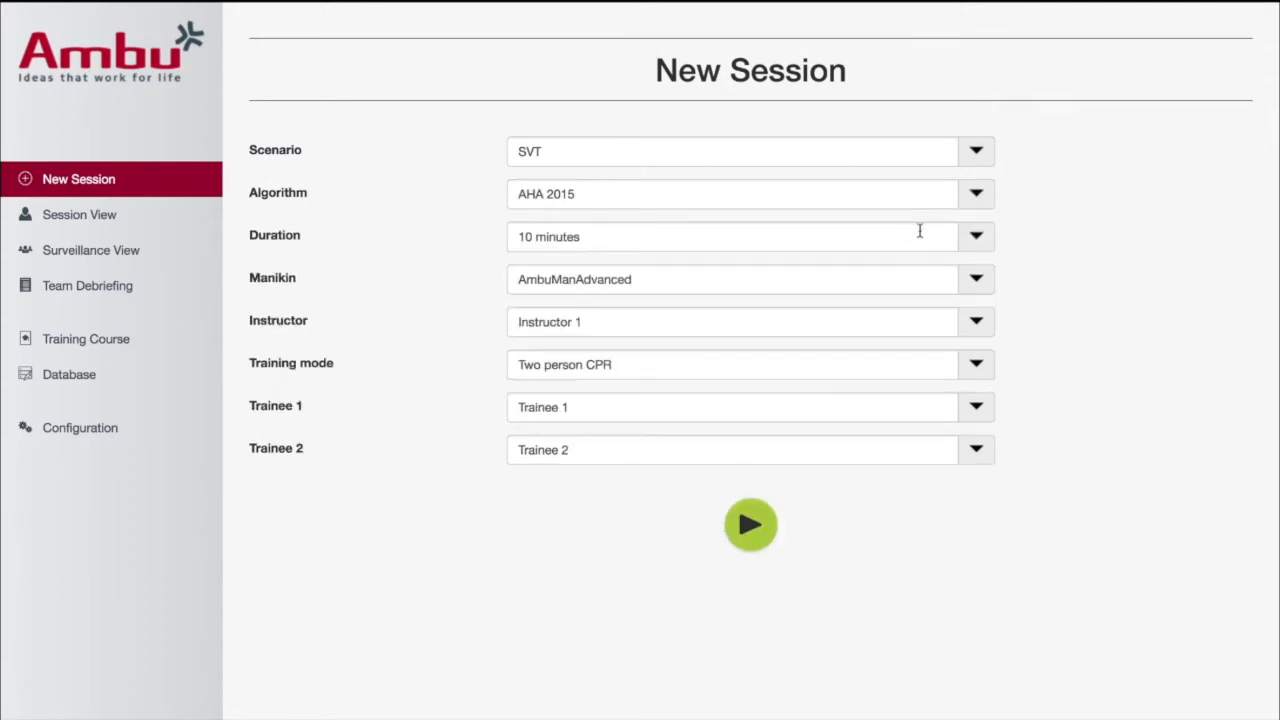
left_click(975, 238)
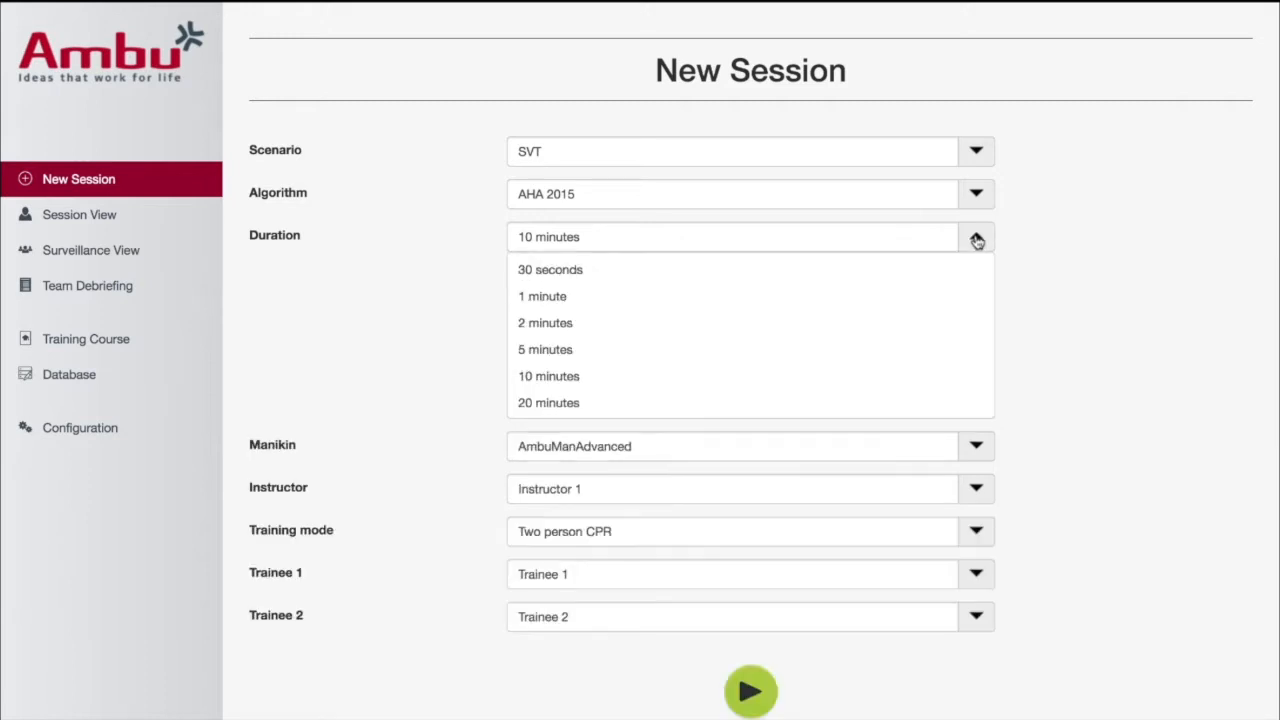
left_click(864, 321)
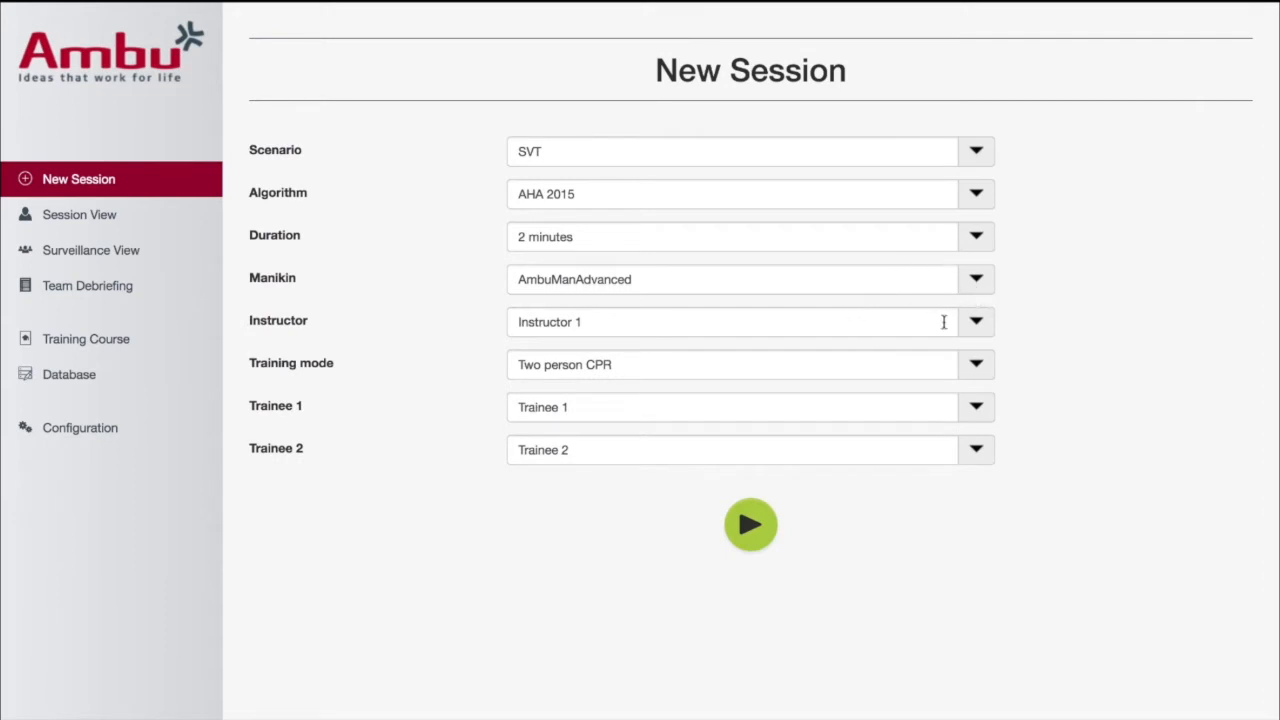
Set the session's training mode to Compression only and start the session
left_click(976, 324)
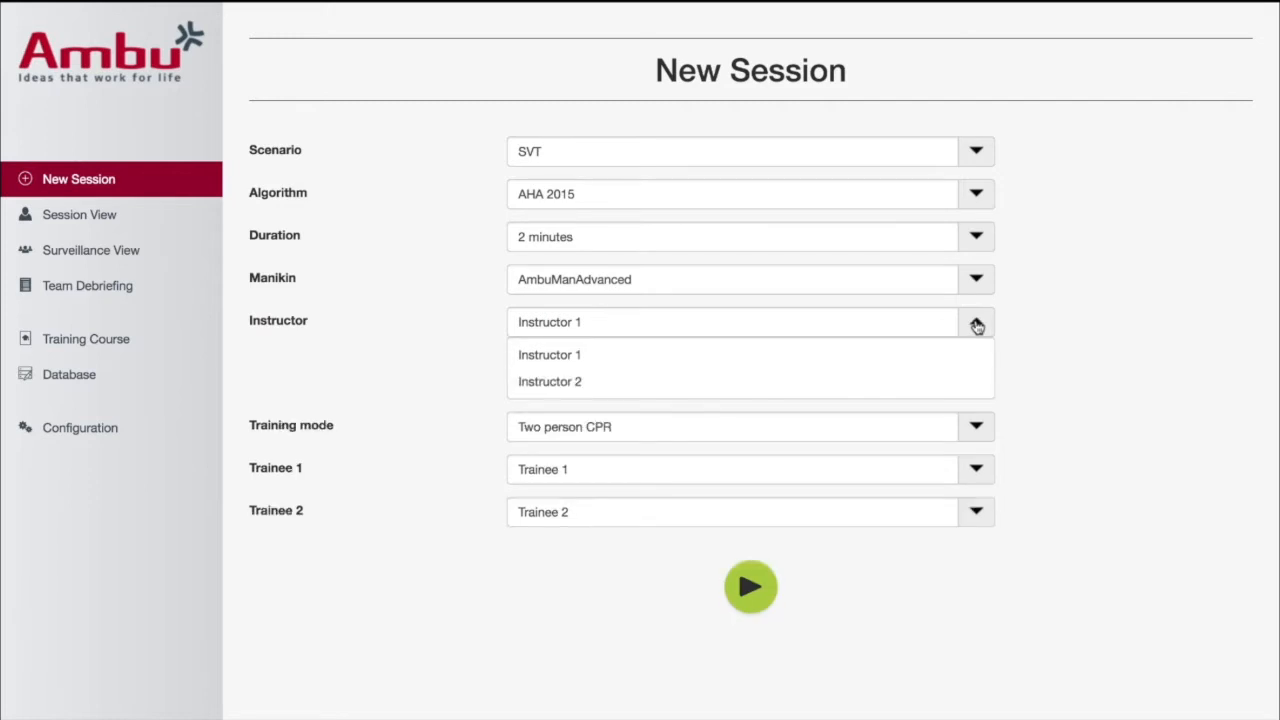
left_click(977, 325)
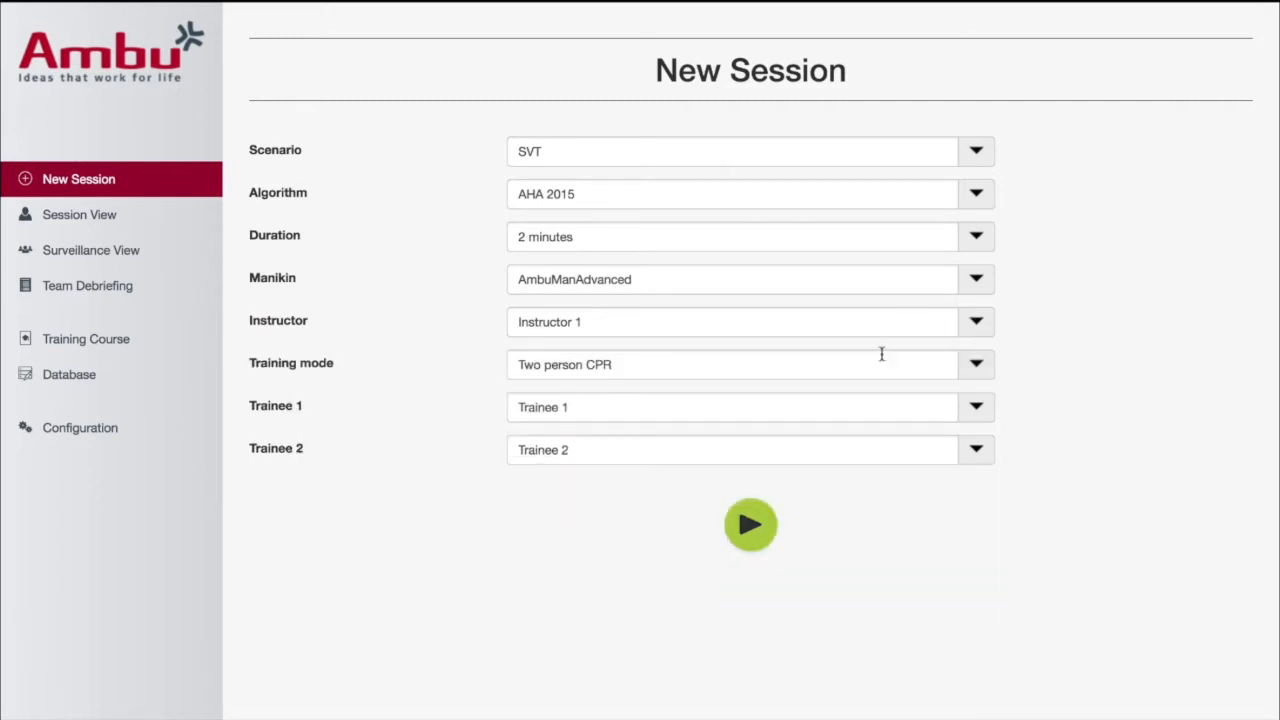
left_click(979, 367)
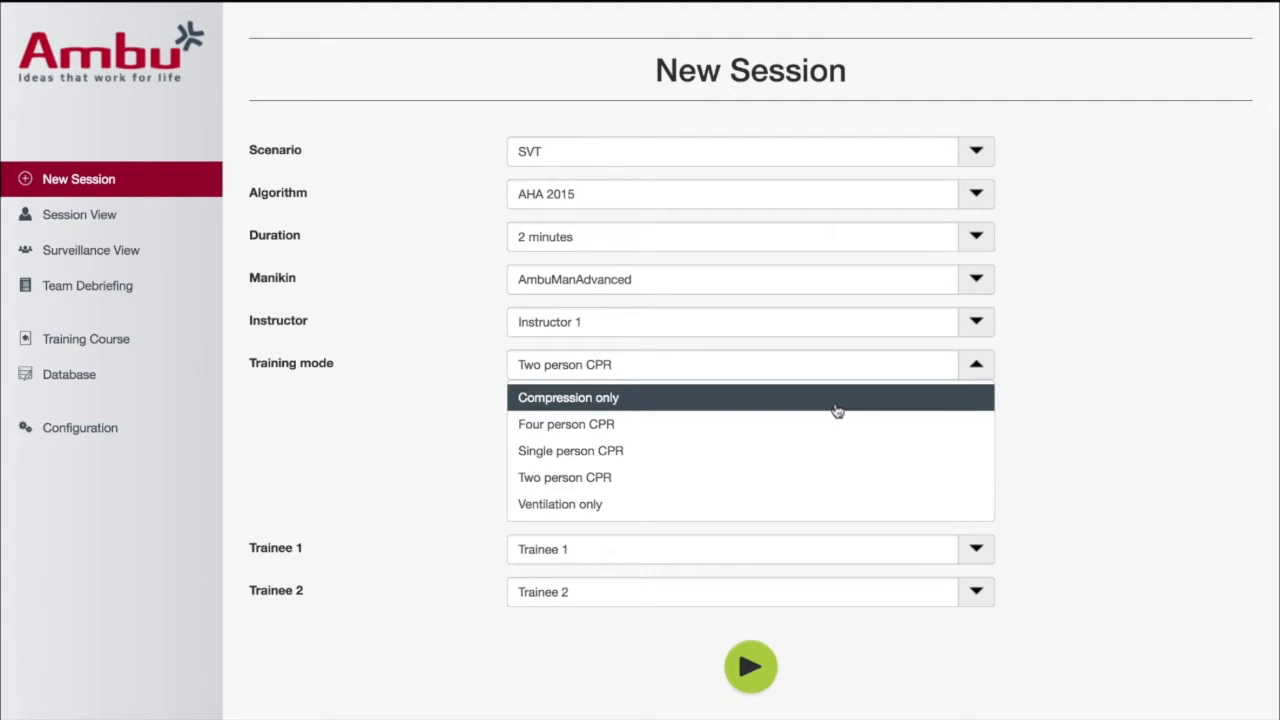
left_click(814, 404)
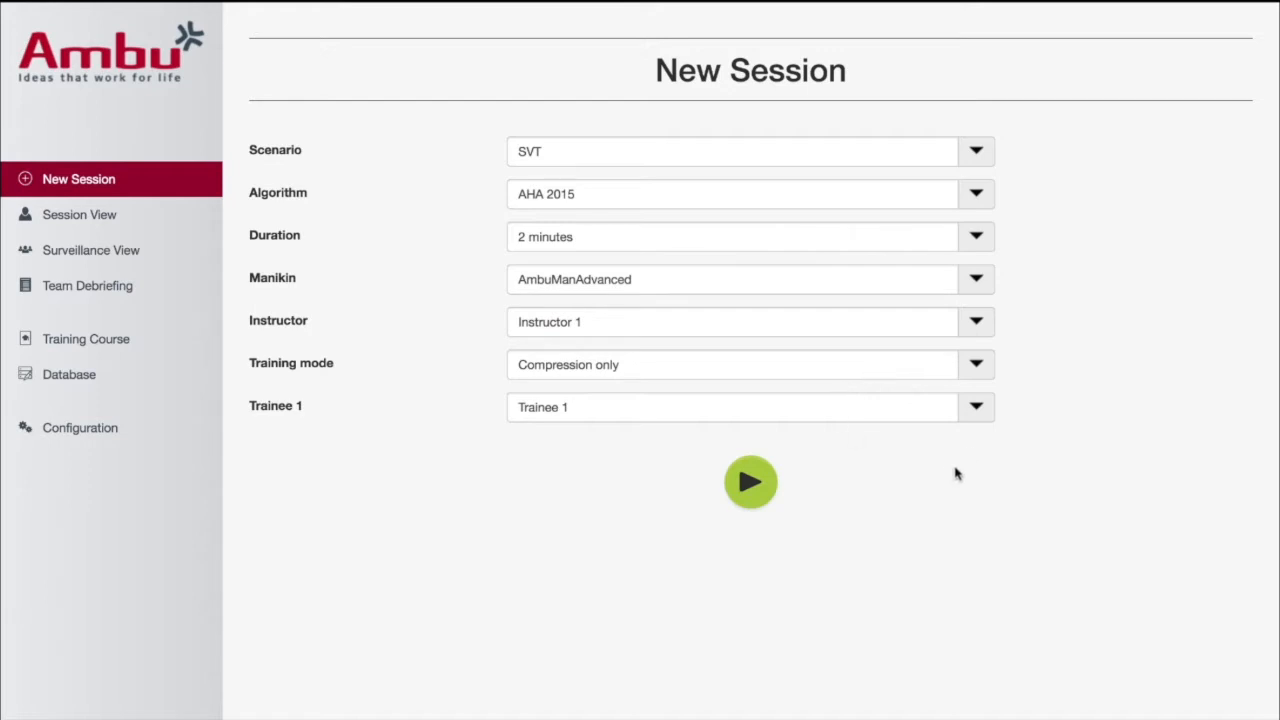
left_click(750, 486)
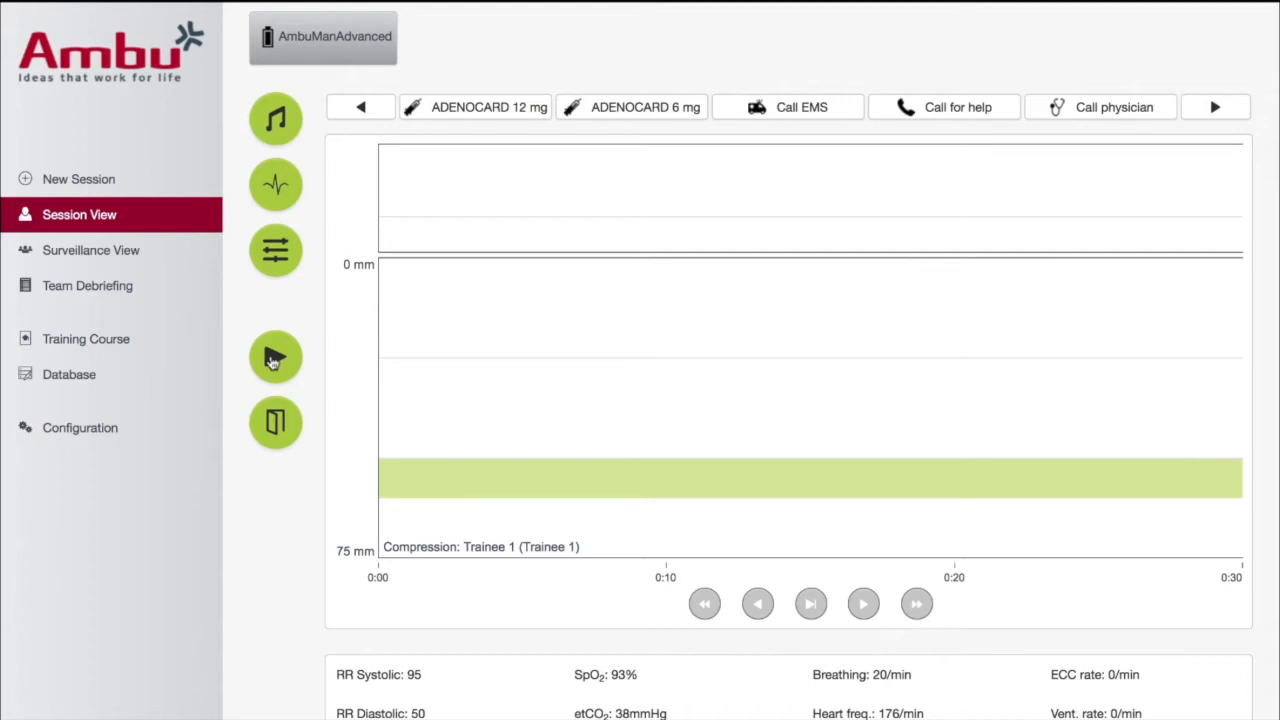
Run the simulation and trigger the Check response action from the event list
left_click(273, 360)
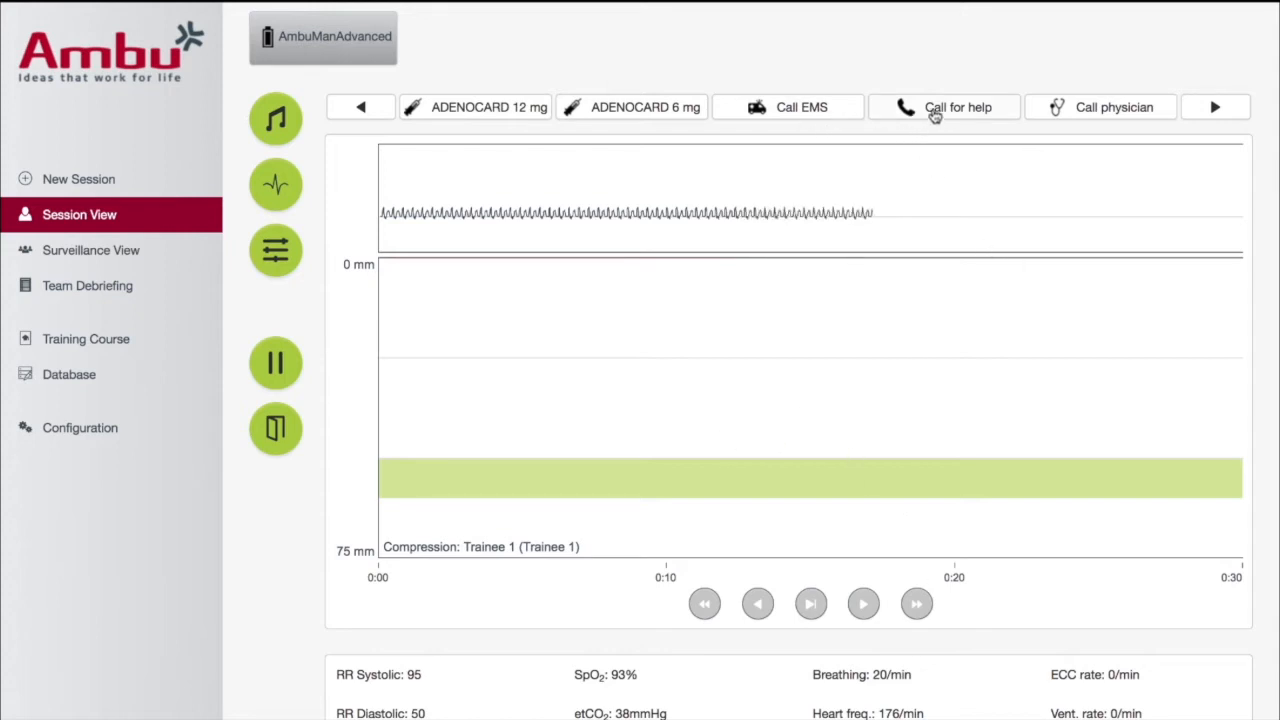
left_click(1218, 108)
left_click(1218, 108)
left_click(1131, 108)
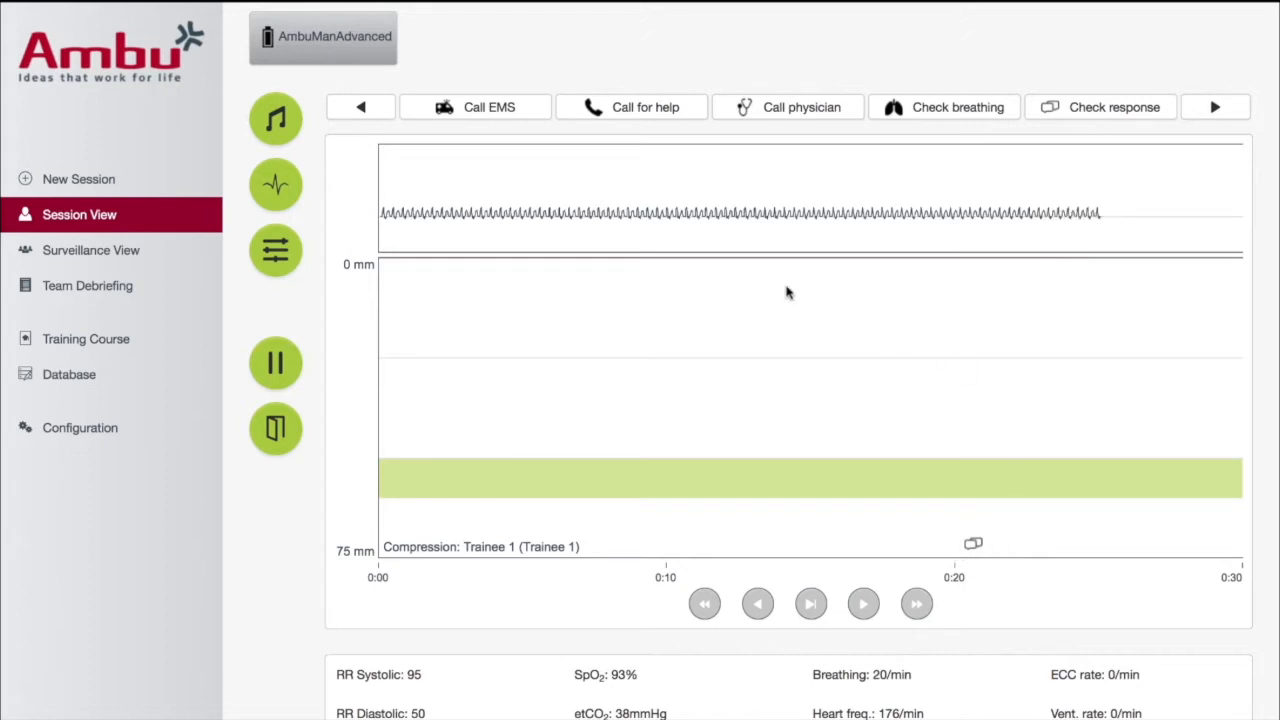
Administer ADENOCARD 6 mg and then ADENOCARD 12 mg during the running session
left_click(363, 108)
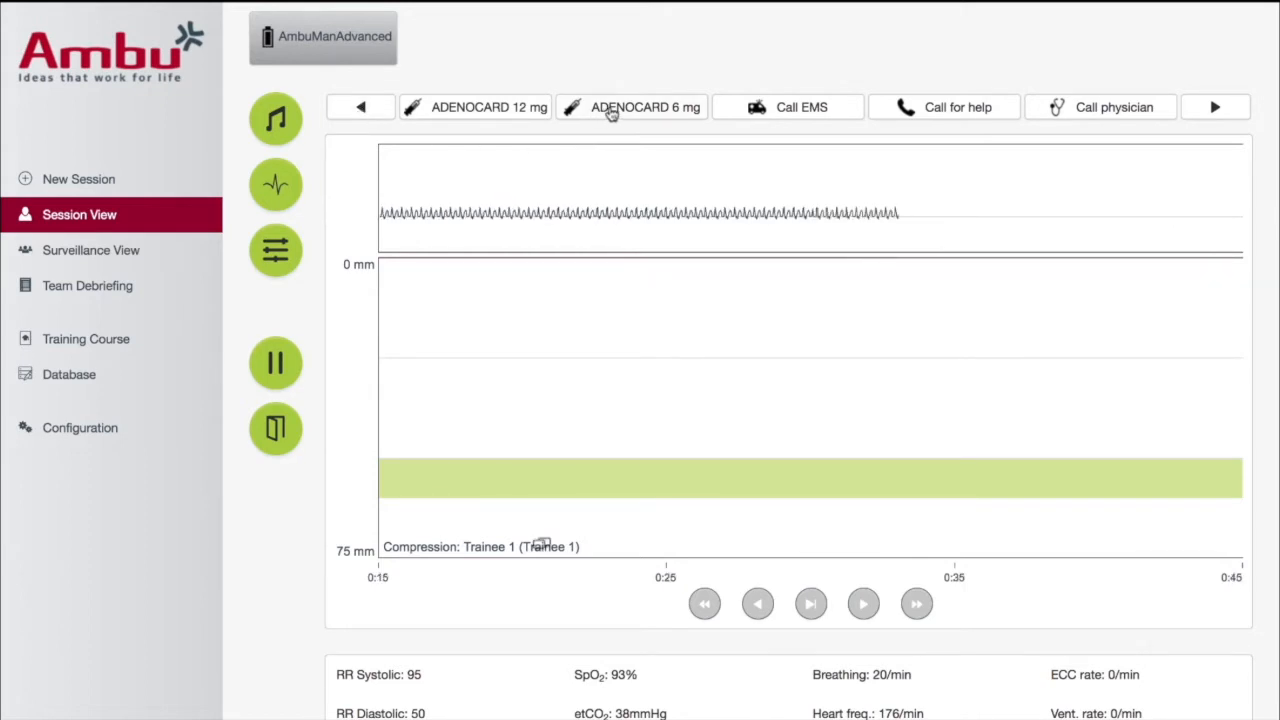
left_click(610, 112)
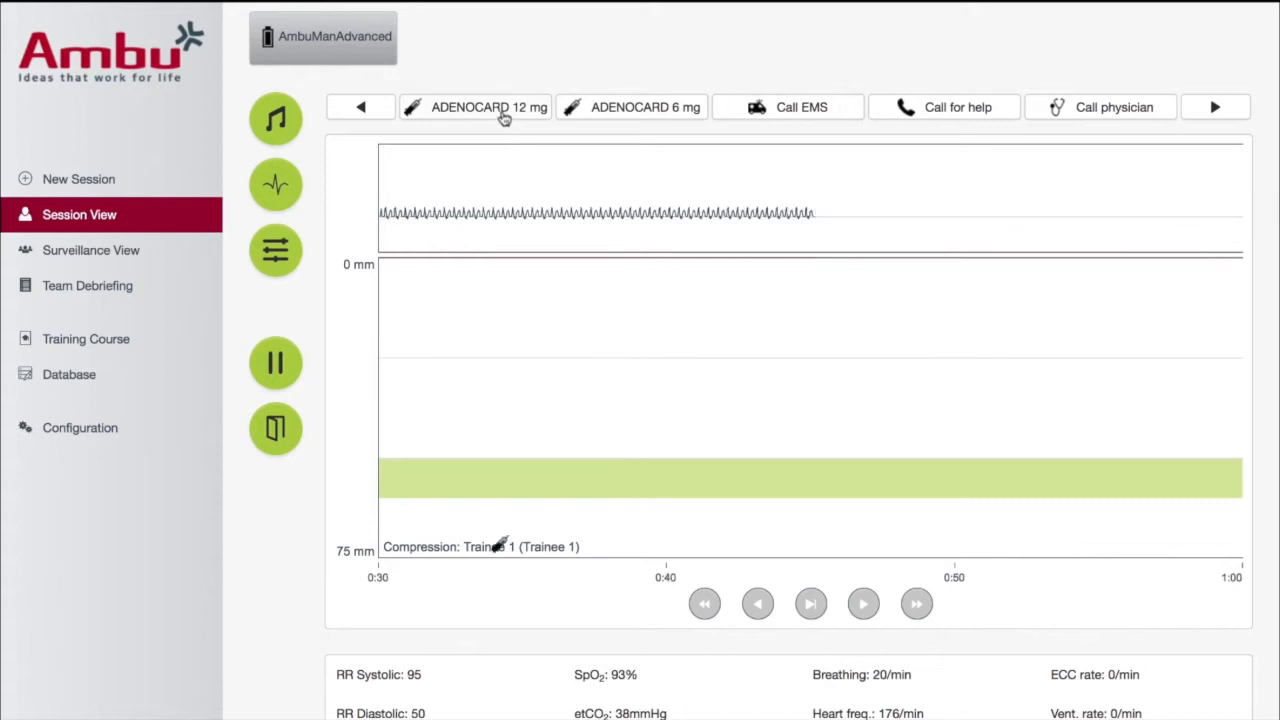
left_click(505, 118)
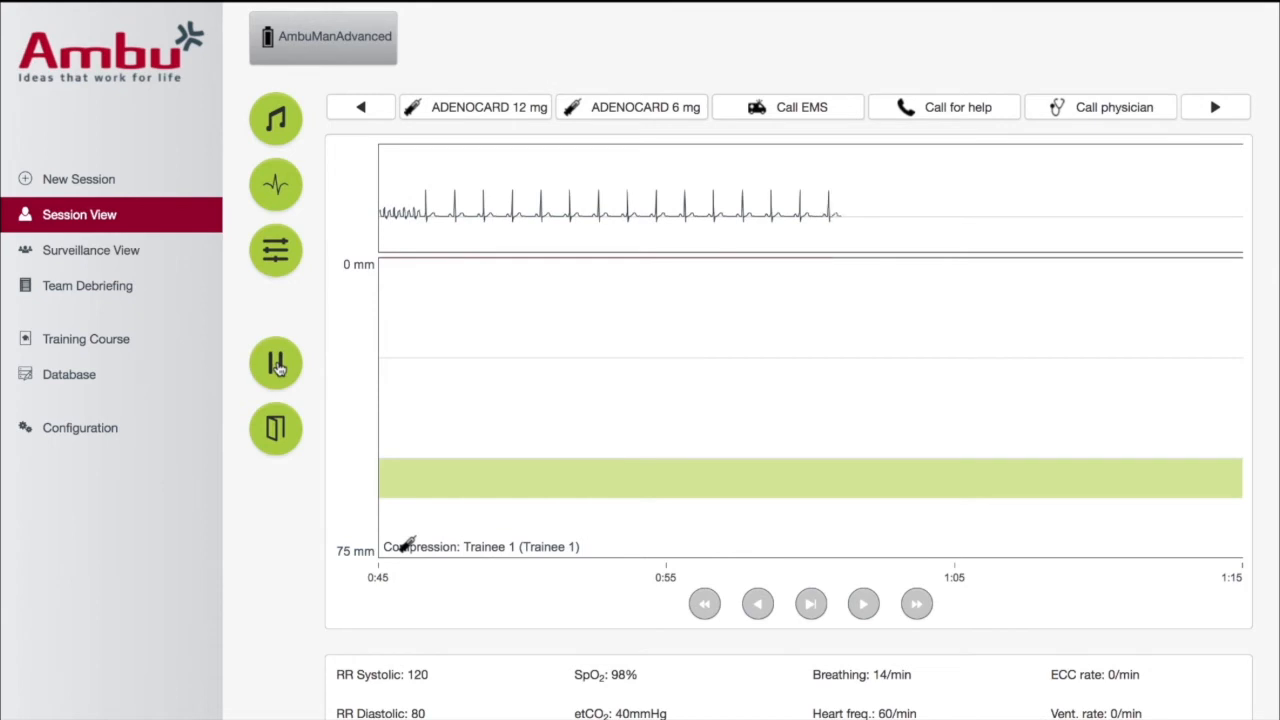
Pause the simulation and end the session, confirming the cancellation
left_click(277, 364)
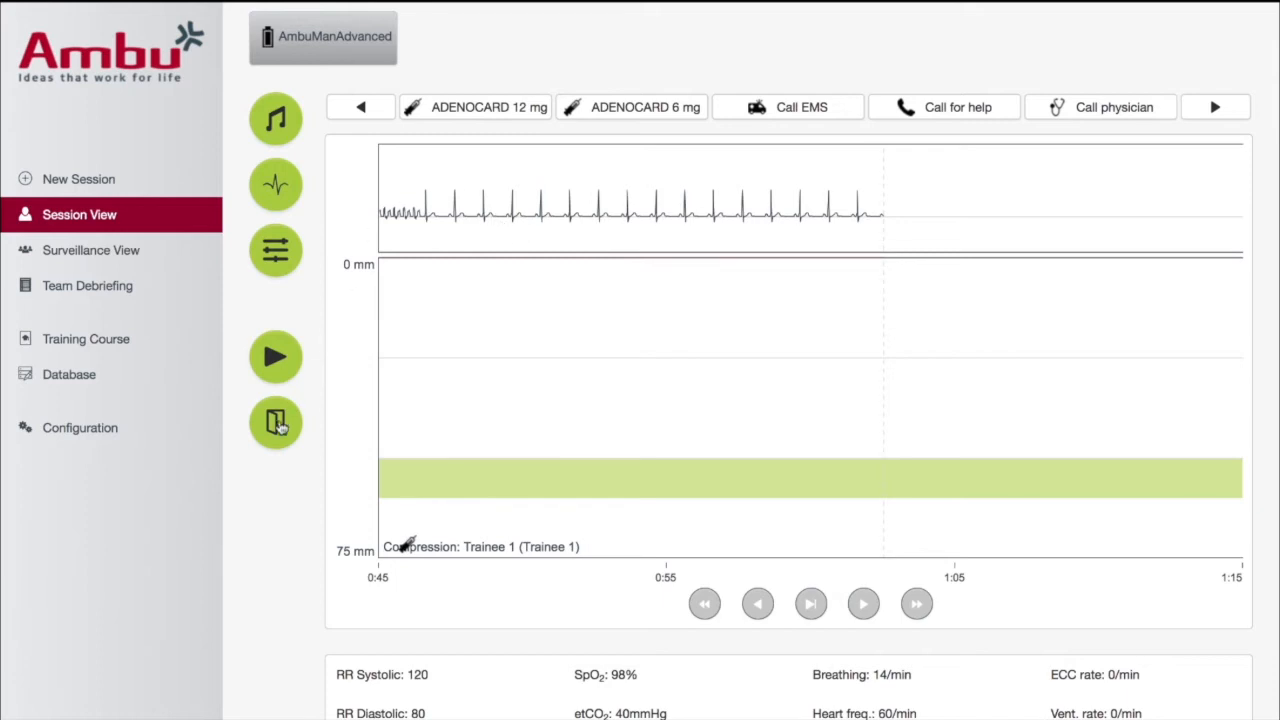
left_click(277, 423)
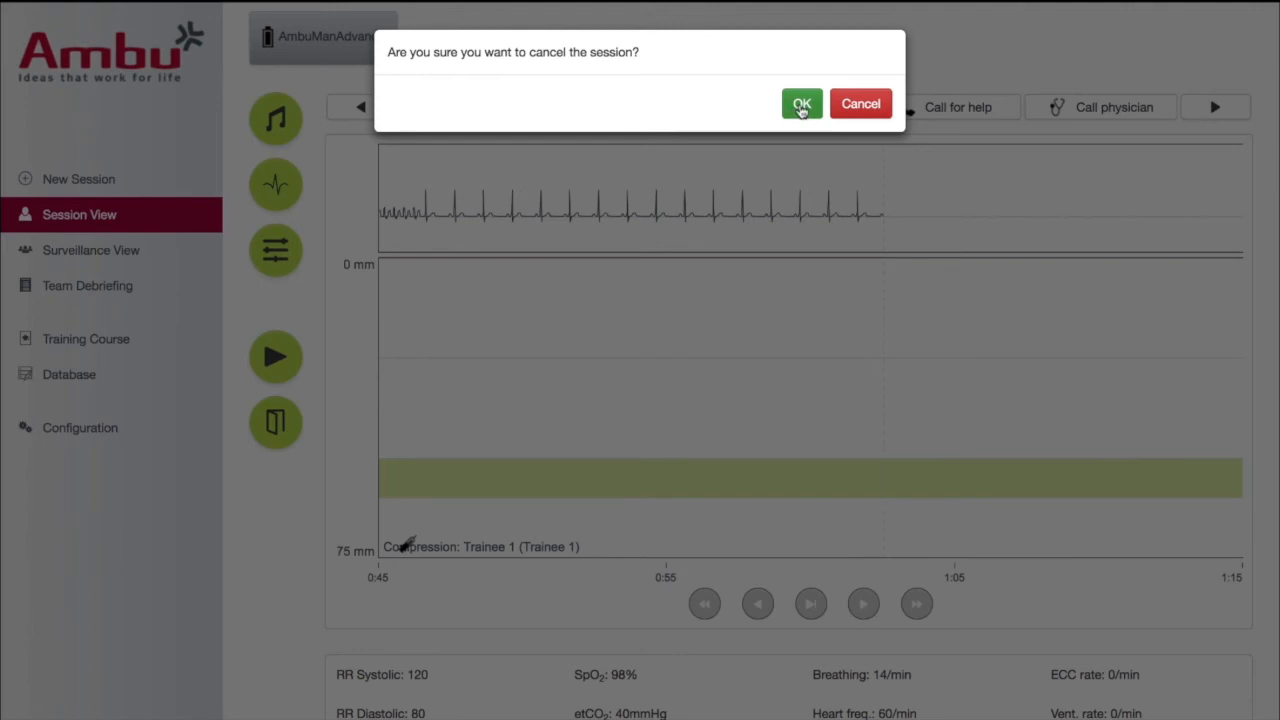
left_click(801, 106)
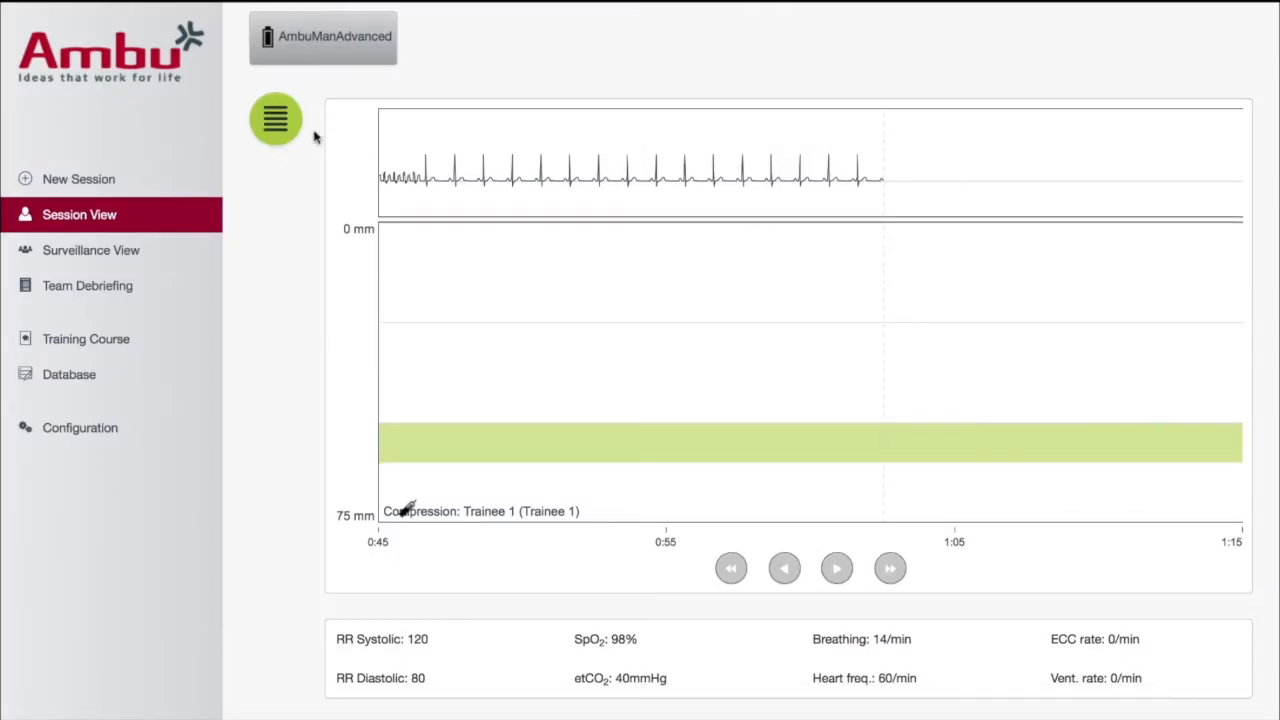
Open the finished session's training results and play back the recorded ECG and compression chart from the start
left_click(283, 125)
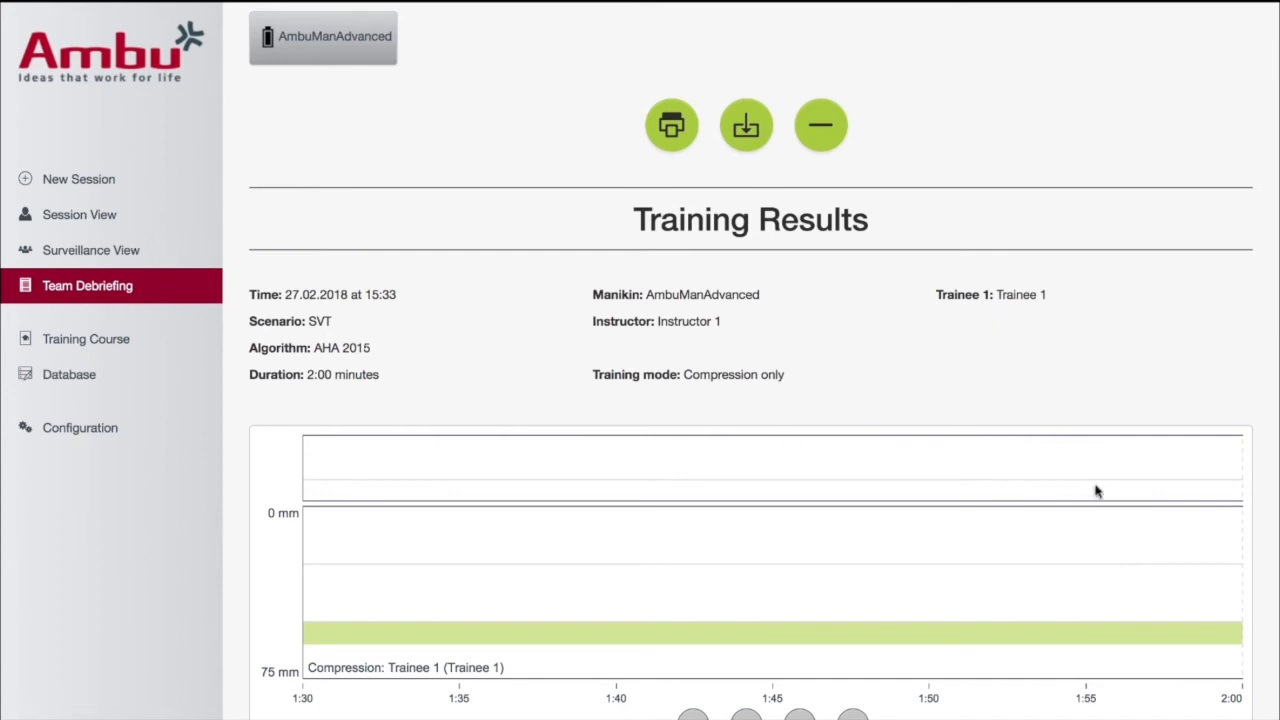
scroll(1263, 536, "down", 3)
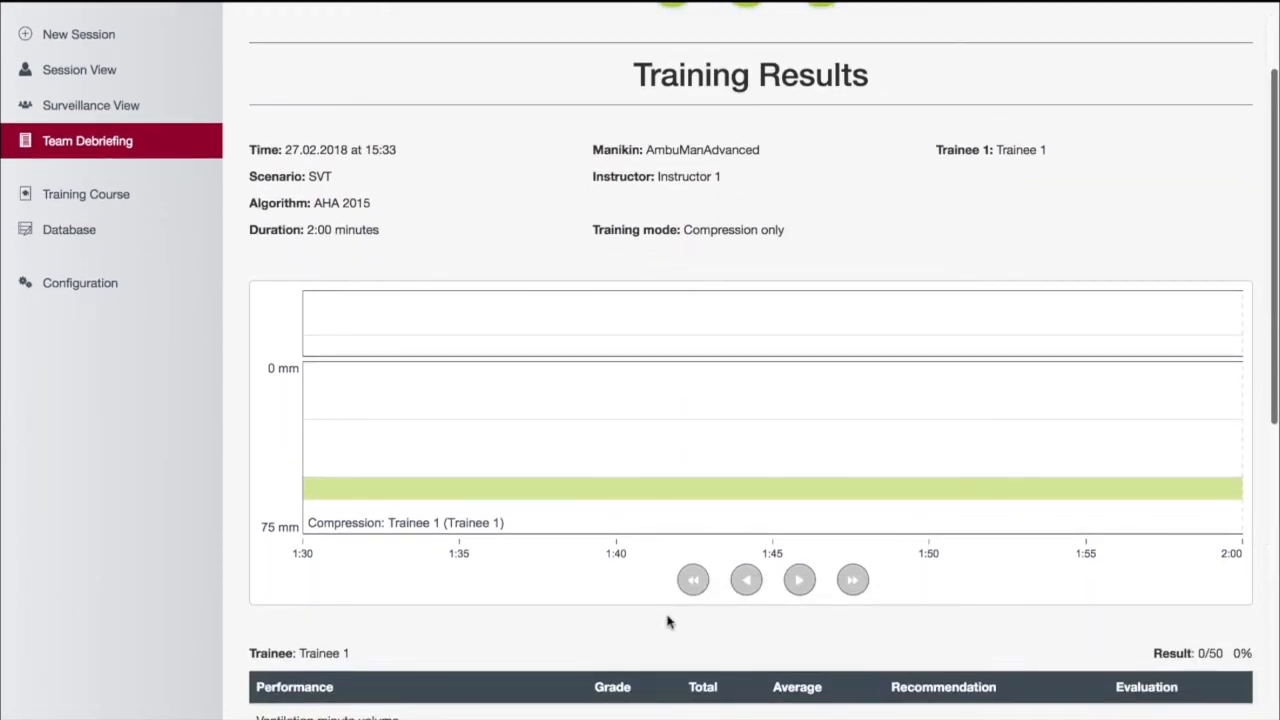
left_click(692, 581)
left_click(691, 584)
left_click(691, 584)
left_click(691, 584)
left_click(691, 584)
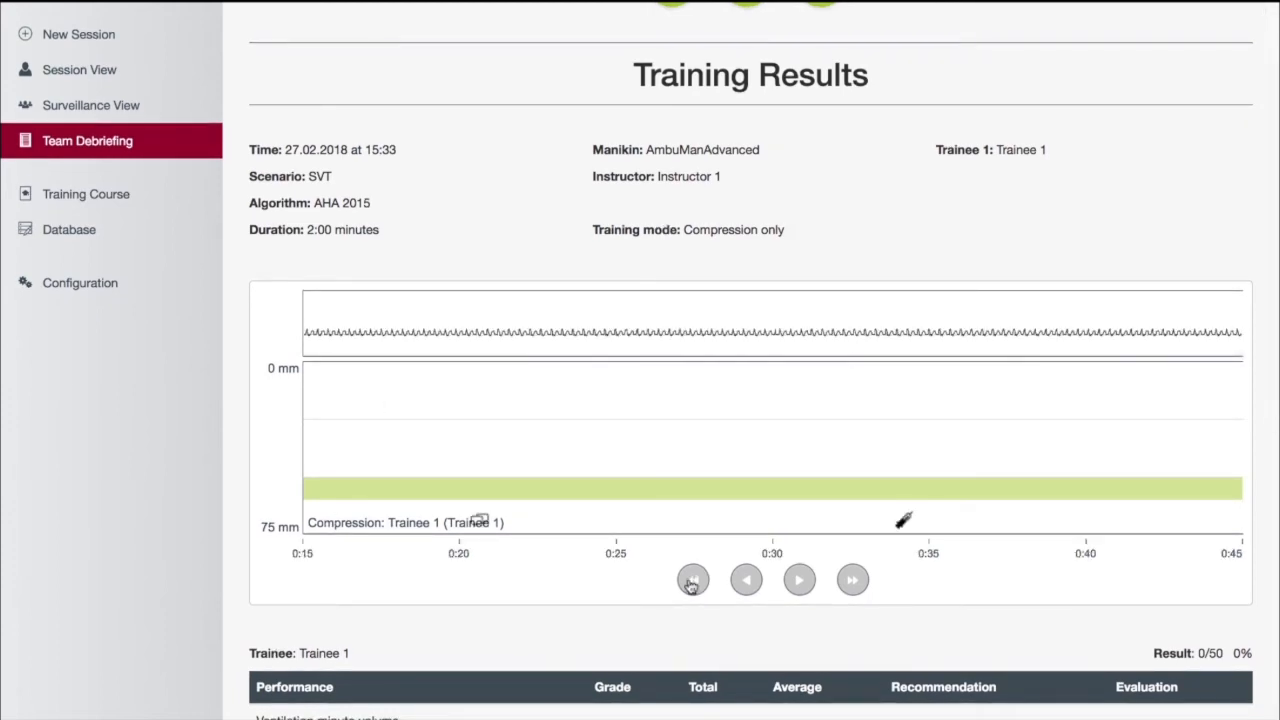
left_click(691, 584)
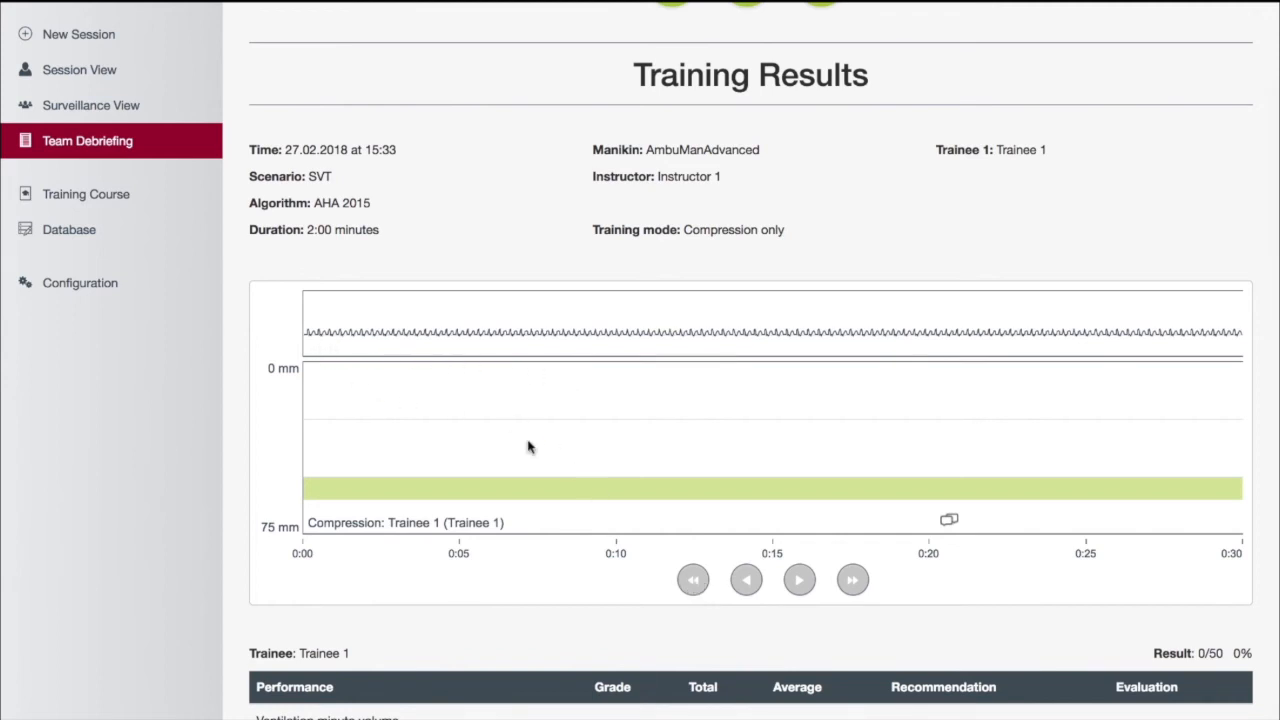
scroll(530, 447, "up", 1)
scroll(530, 447, "down", 3)
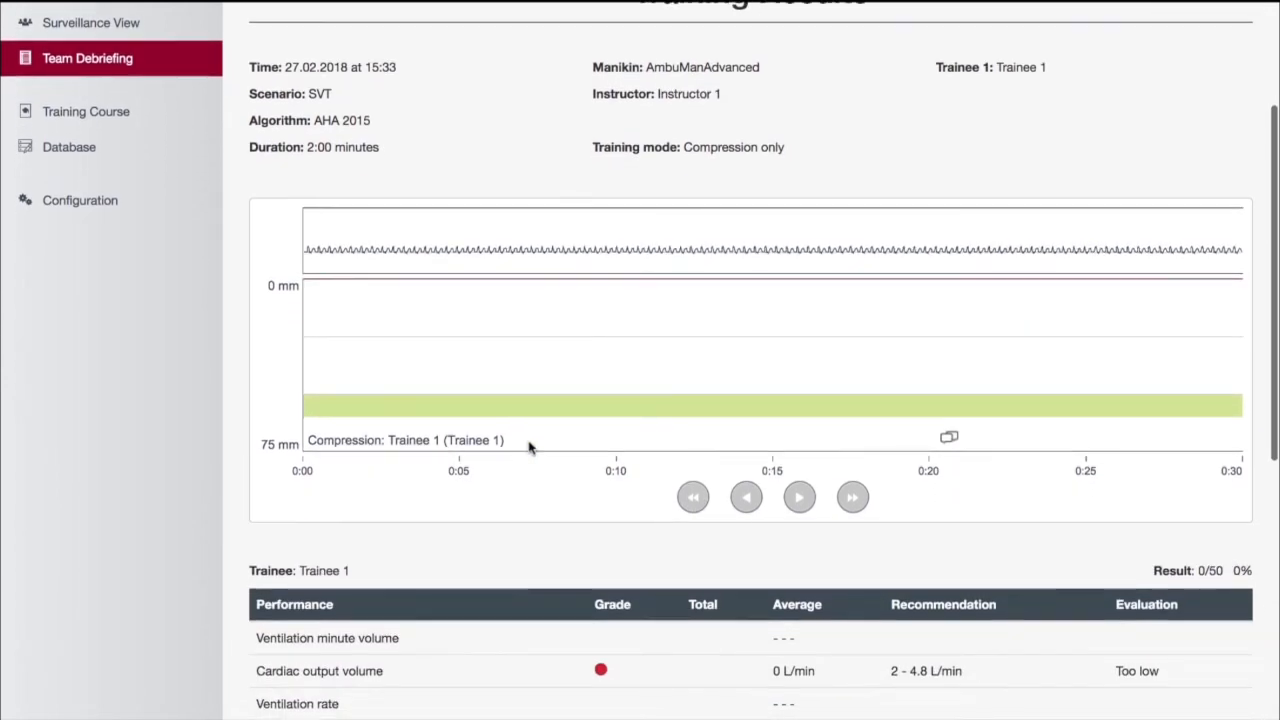
scroll(530, 447, "up", 1)
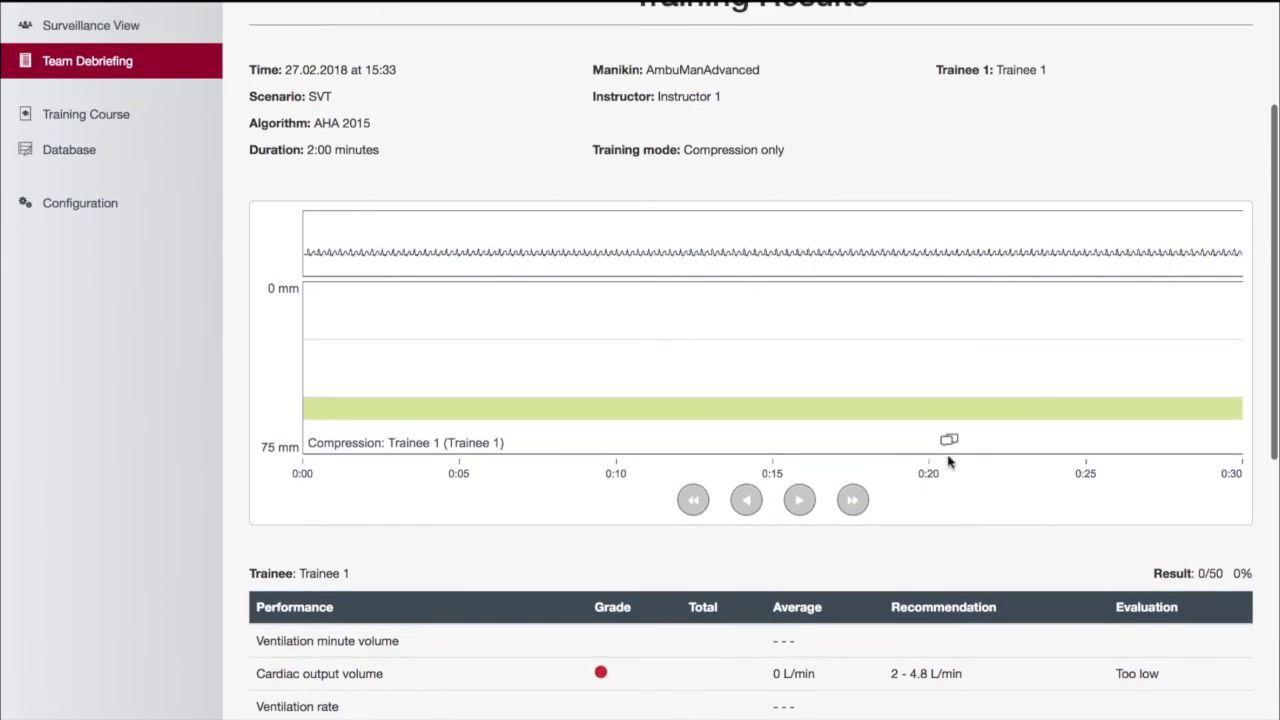
left_click(800, 502)
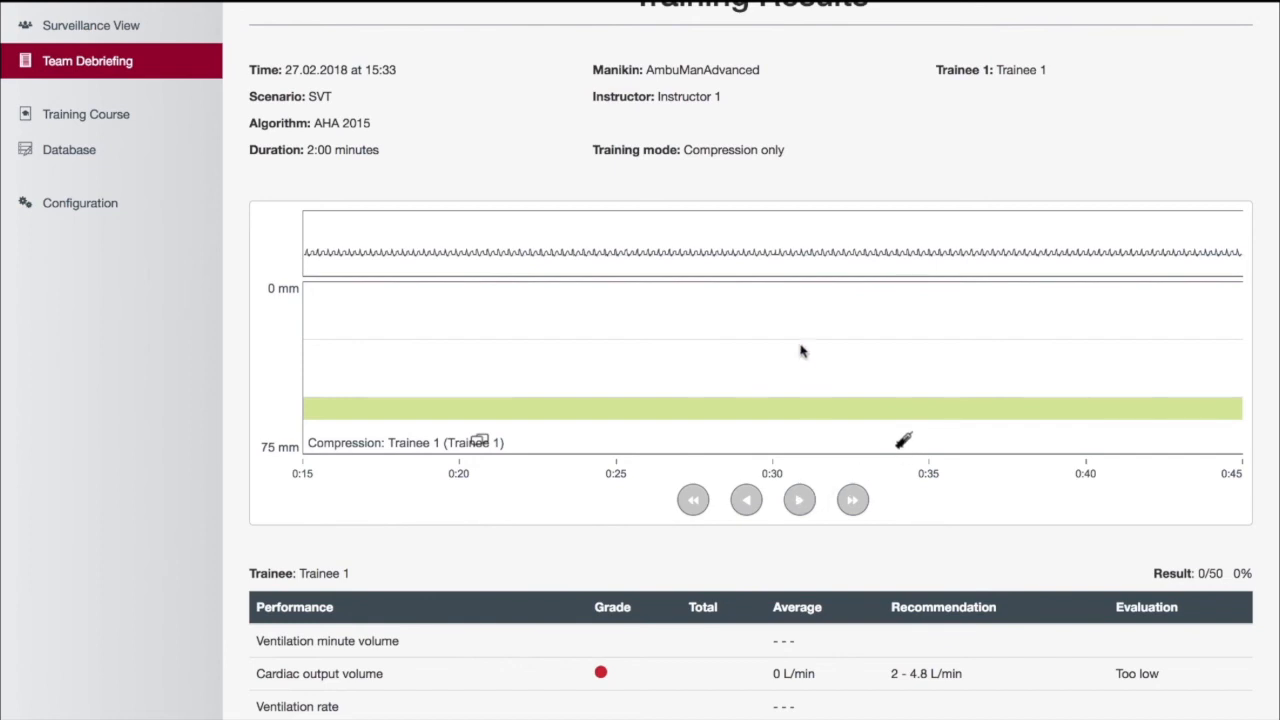
left_click(800, 502)
left_click(800, 502)
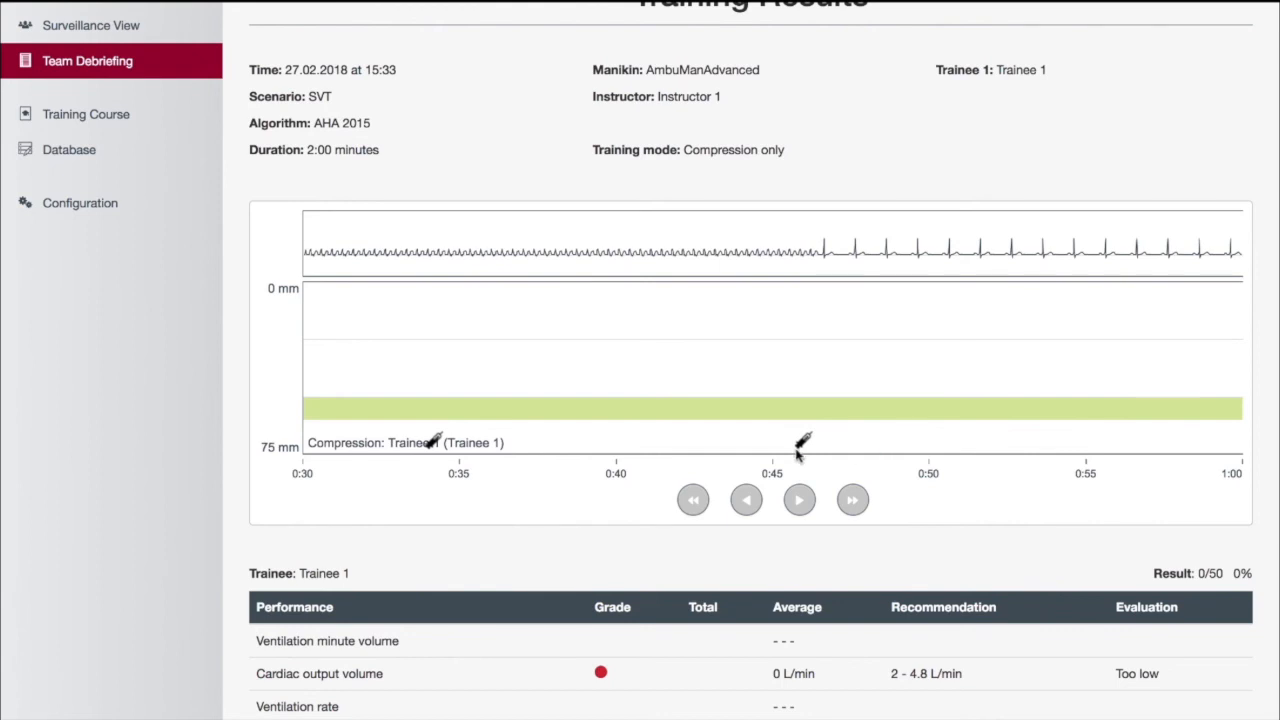
Review the trainee's performance table and the logged Check response and ADENOCARD events
scroll(797, 453, "down", 5)
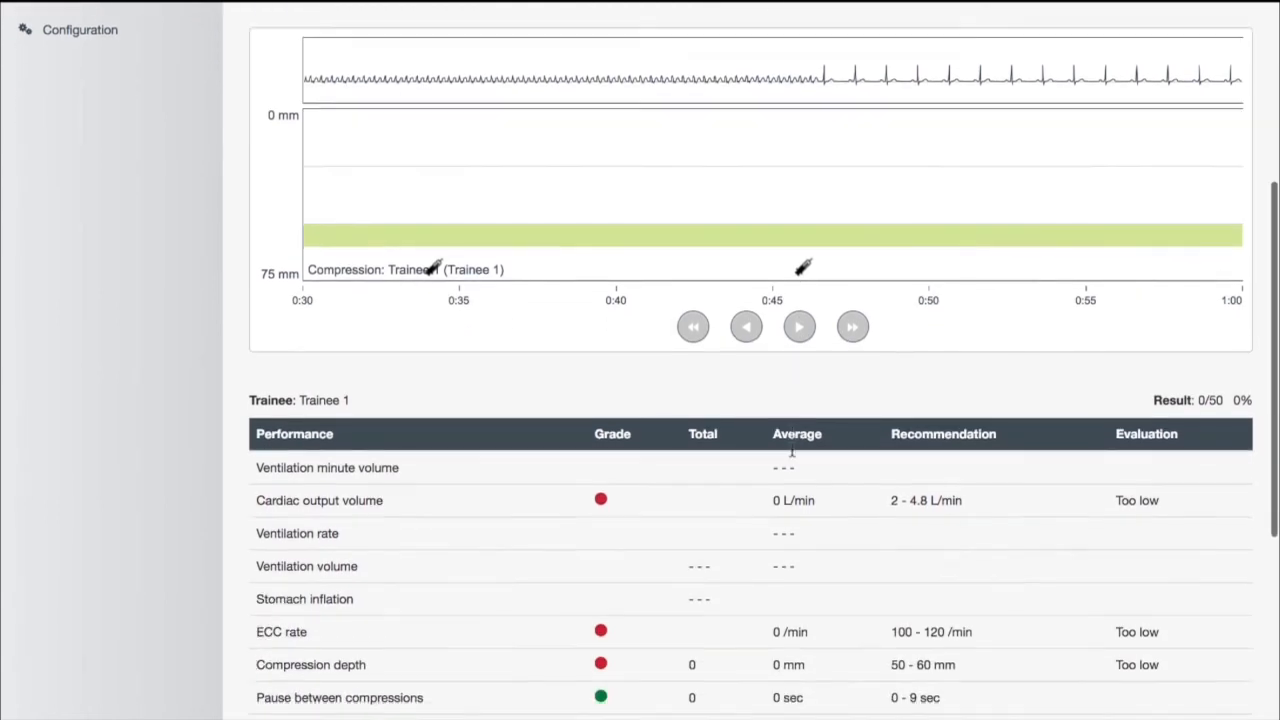
scroll(791, 453, "down", 2)
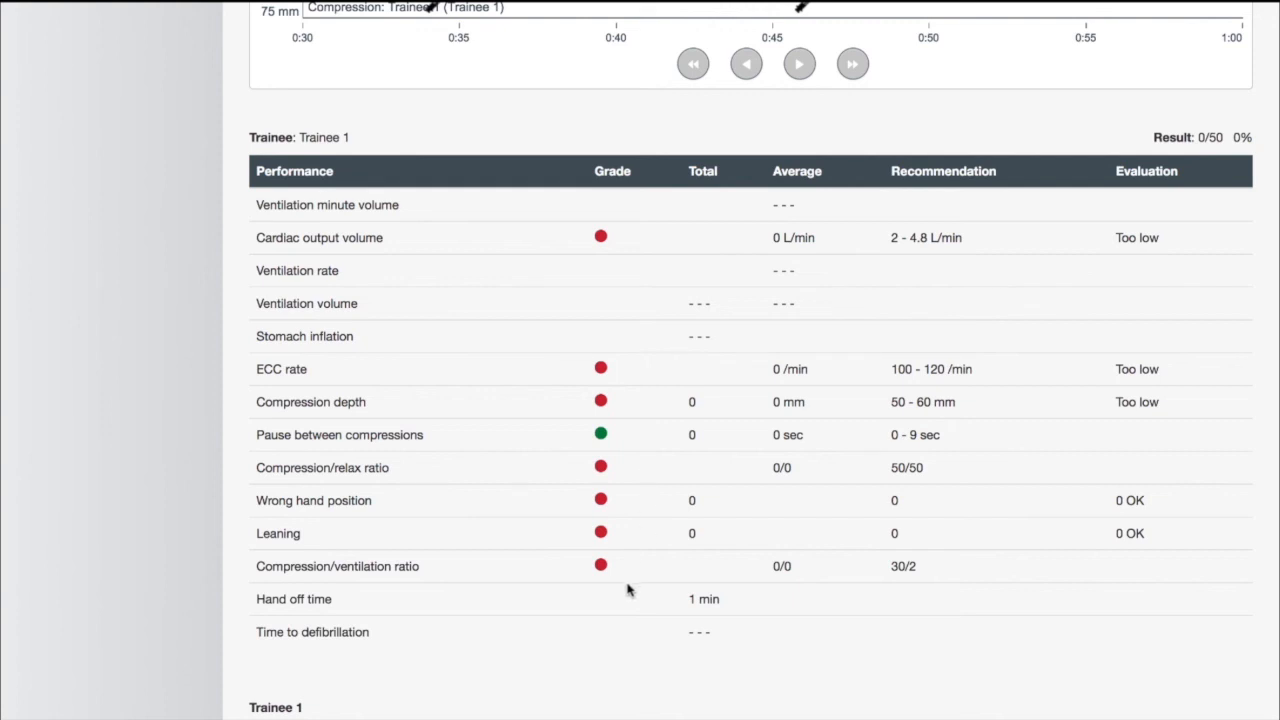
scroll(607, 578, "down", 4)
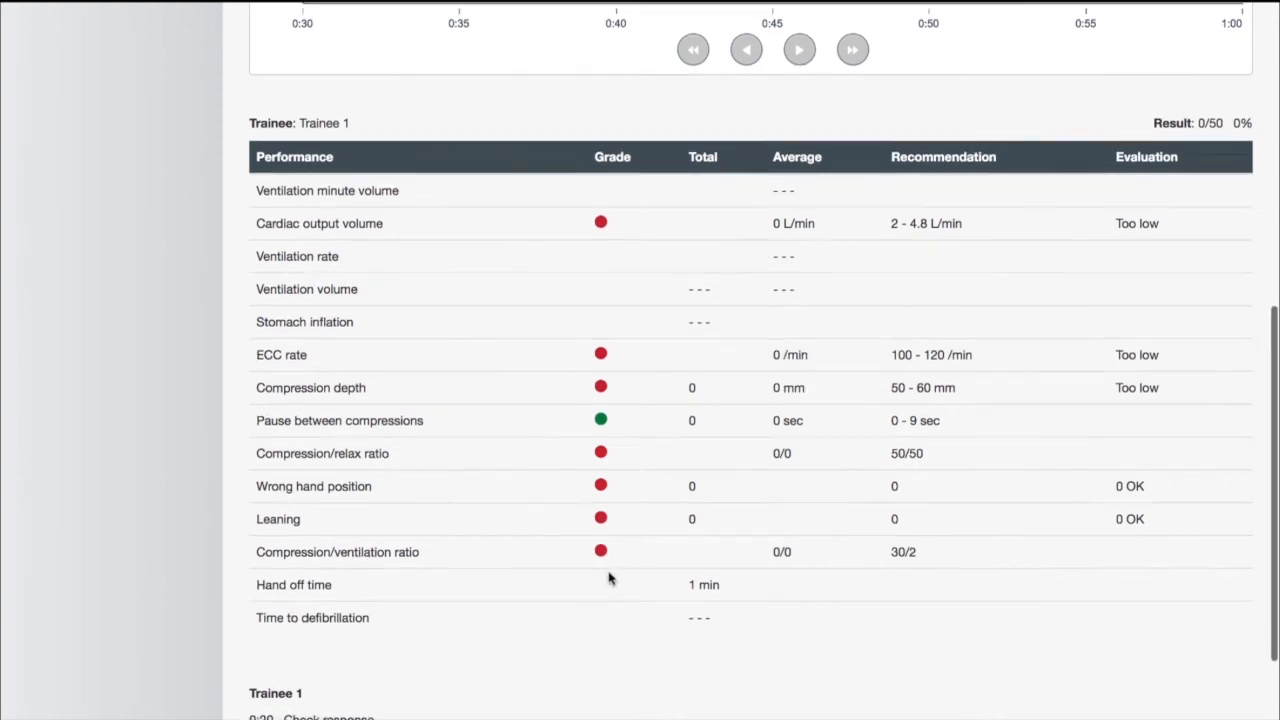
scroll(612, 580, "down", 2)
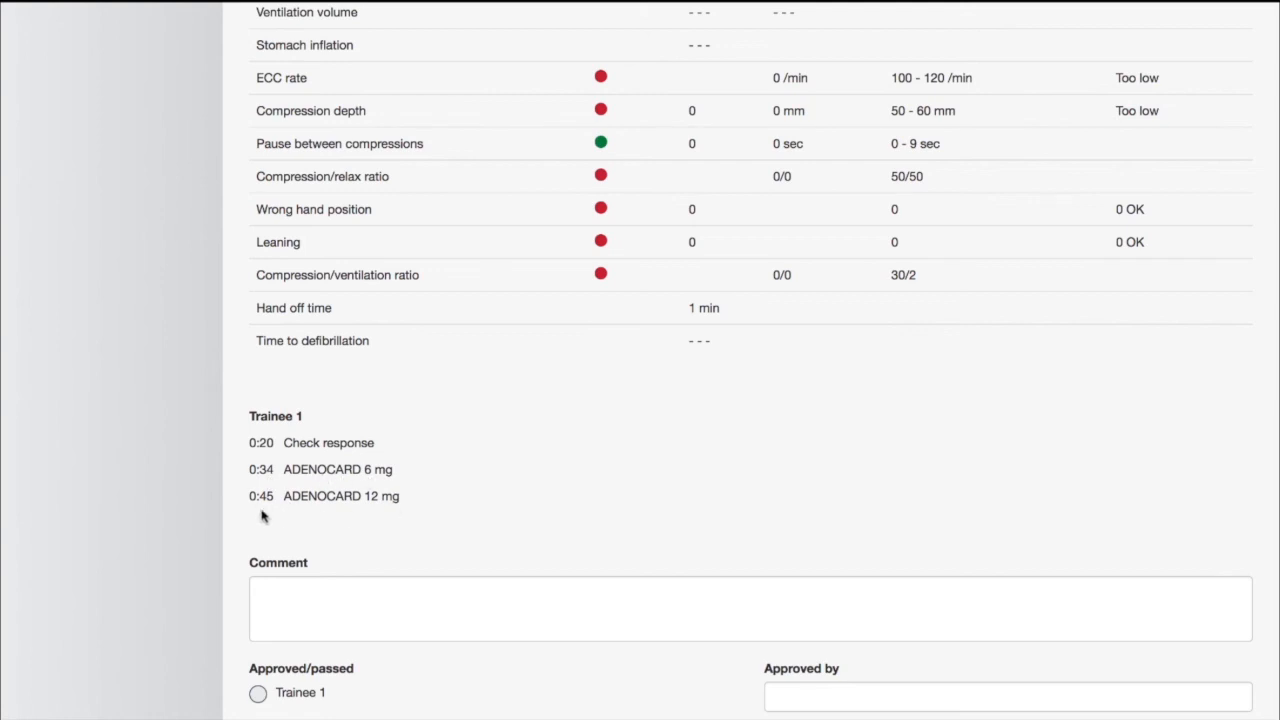
scroll(567, 487, "up", 1)
scroll(566, 487, "down", 2)
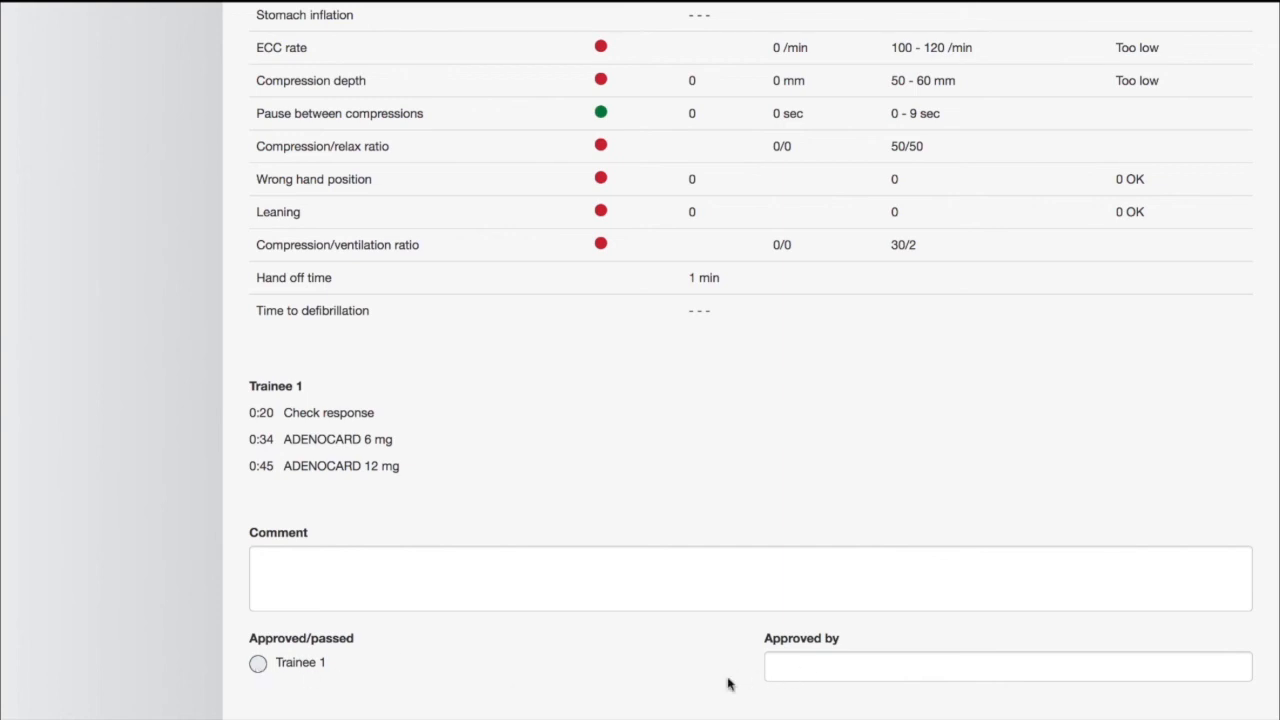
scroll(616, 655, "up", 1)
scroll(616, 652, "down", 1)
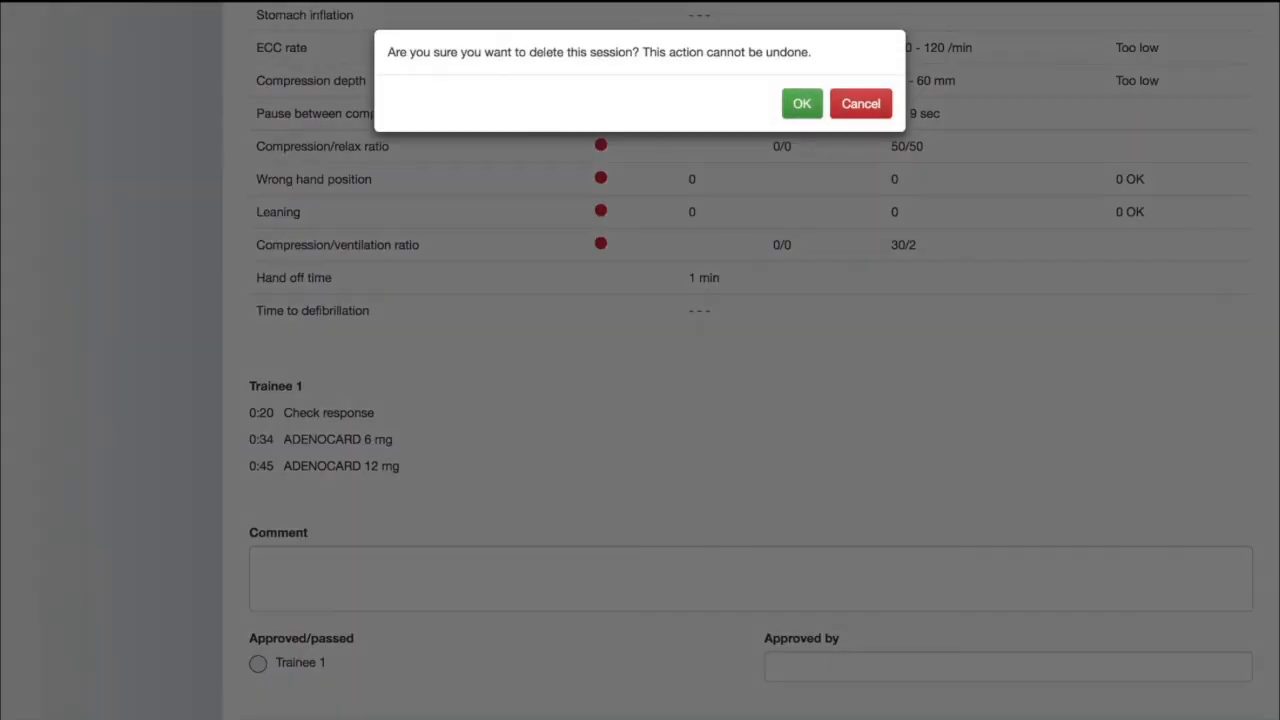
Delete the debriefed session, confirming the deletion, and open the New Session form
left_click(804, 106)
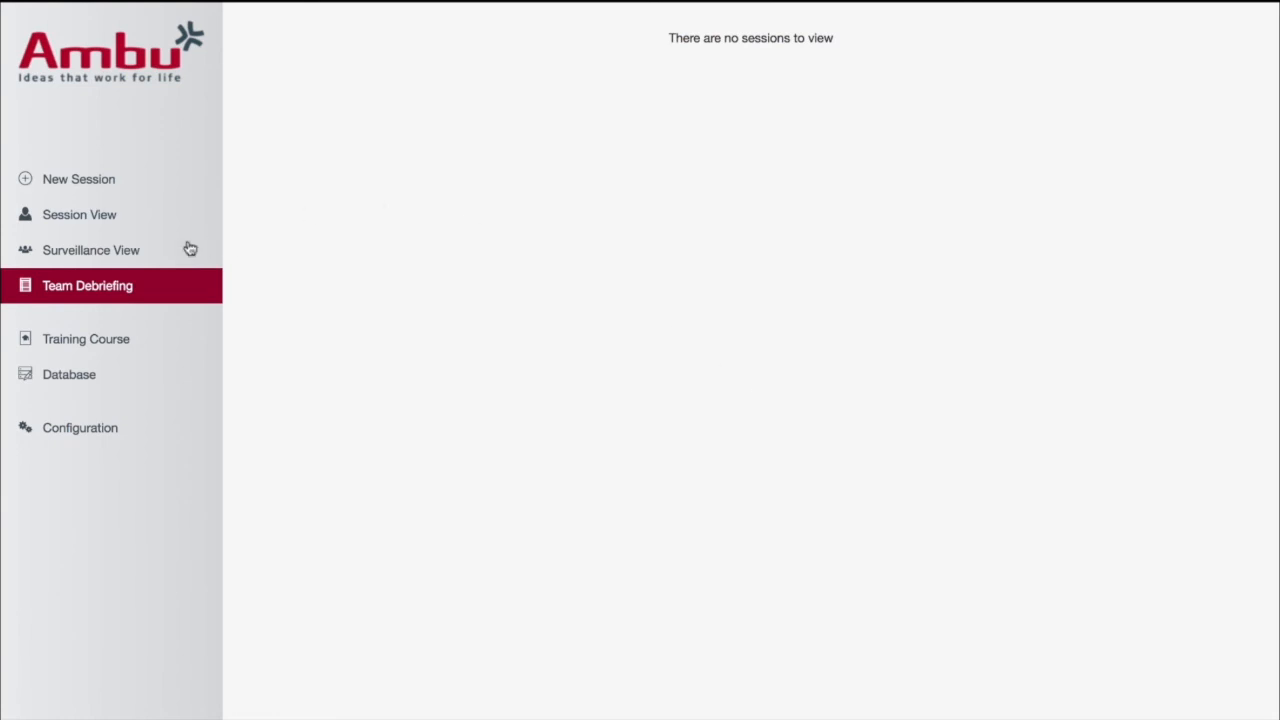
left_click(106, 182)
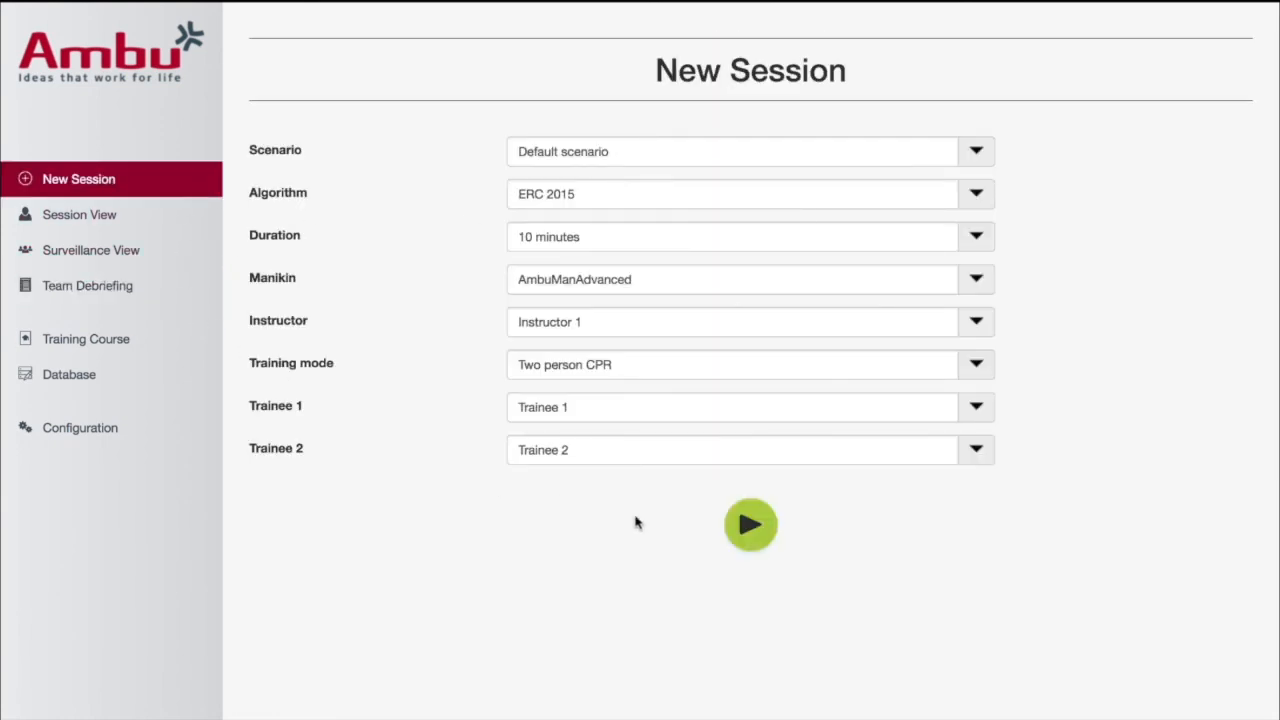